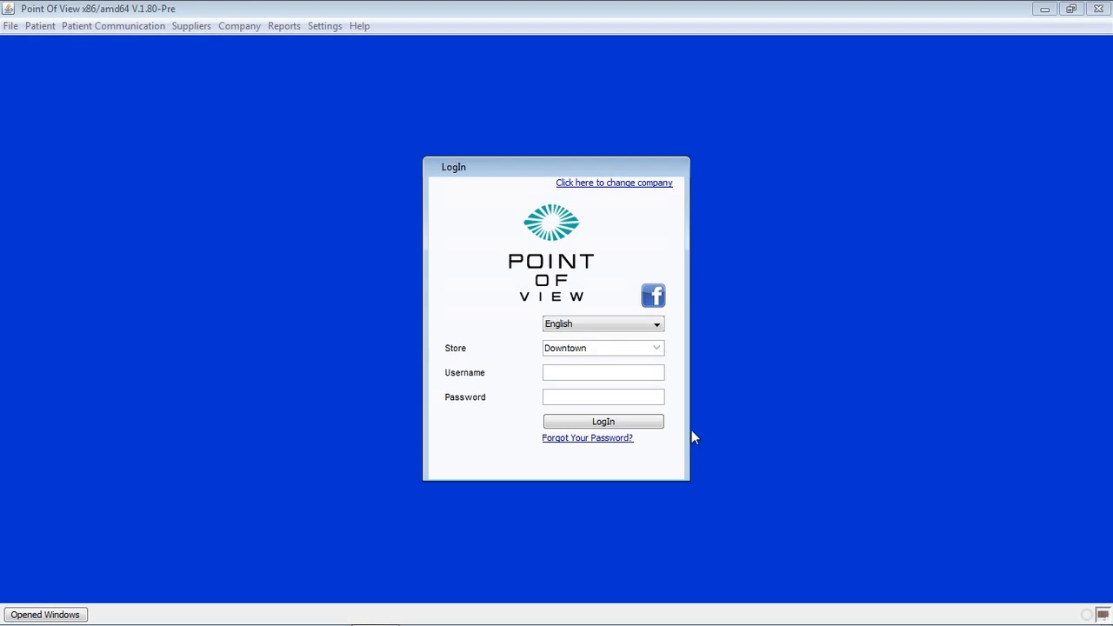
# Sign in to the Downtown store by entering the username and password.
pyautogui.click(562, 372)
pyautogui.write('admin')
pyautogui.press('Tab')
pyautogui.write('12345')
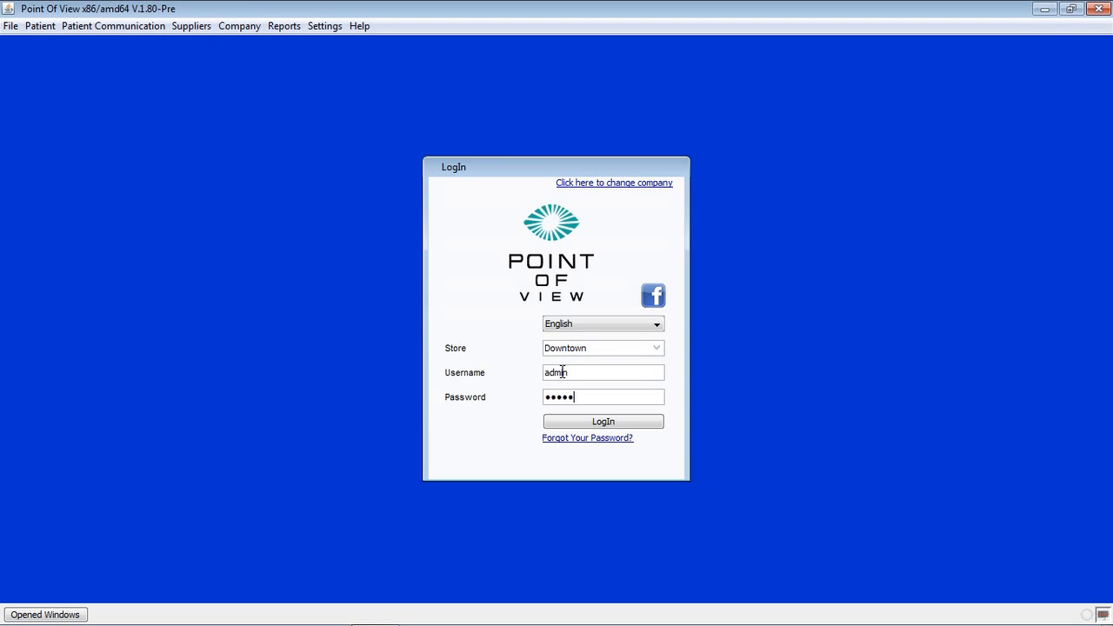
pyautogui.click(644, 426)
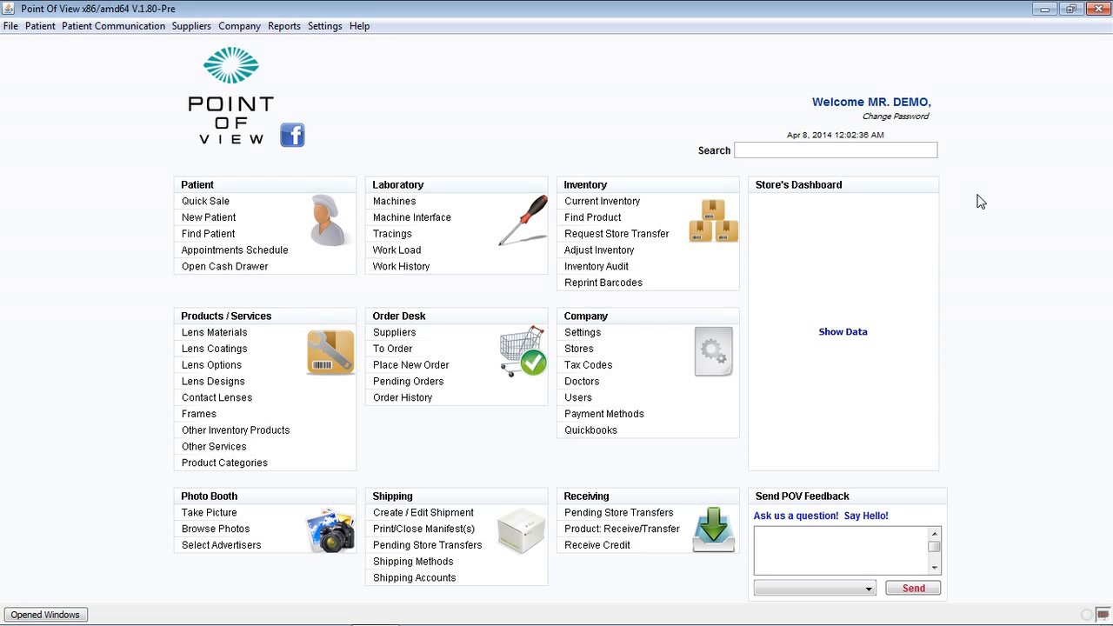
# Start a product receipt from supplier MARCOLIN with its account and the supplier invoice number.
pyautogui.click(642, 528)
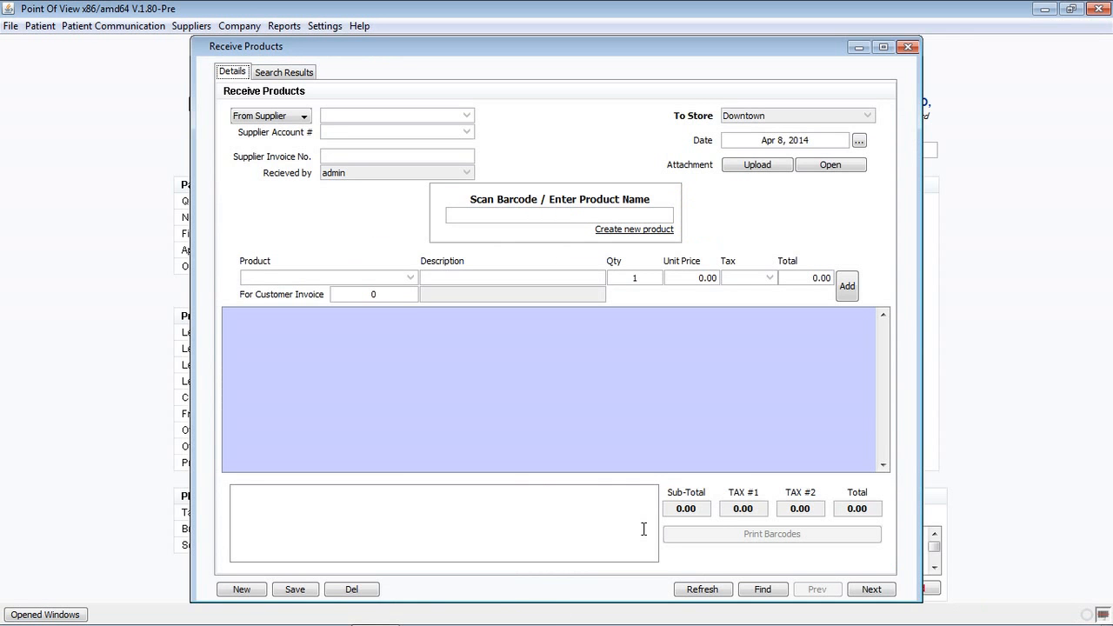
pyautogui.click(467, 119)
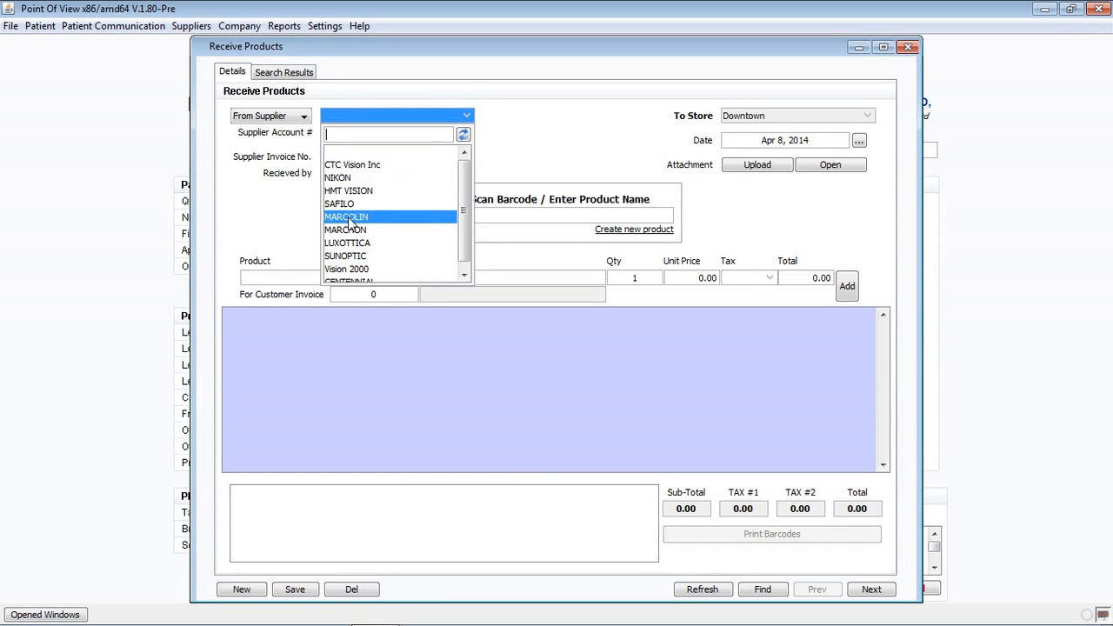
pyautogui.click(353, 217)
pyautogui.click(465, 132)
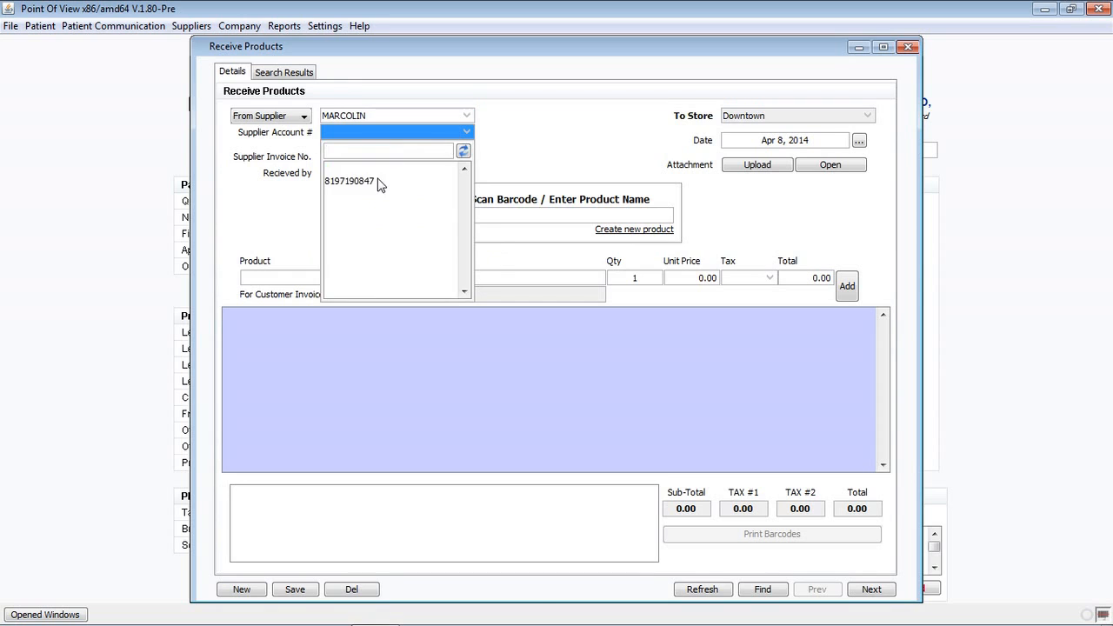
pyautogui.click(380, 180)
pyautogui.click(458, 155)
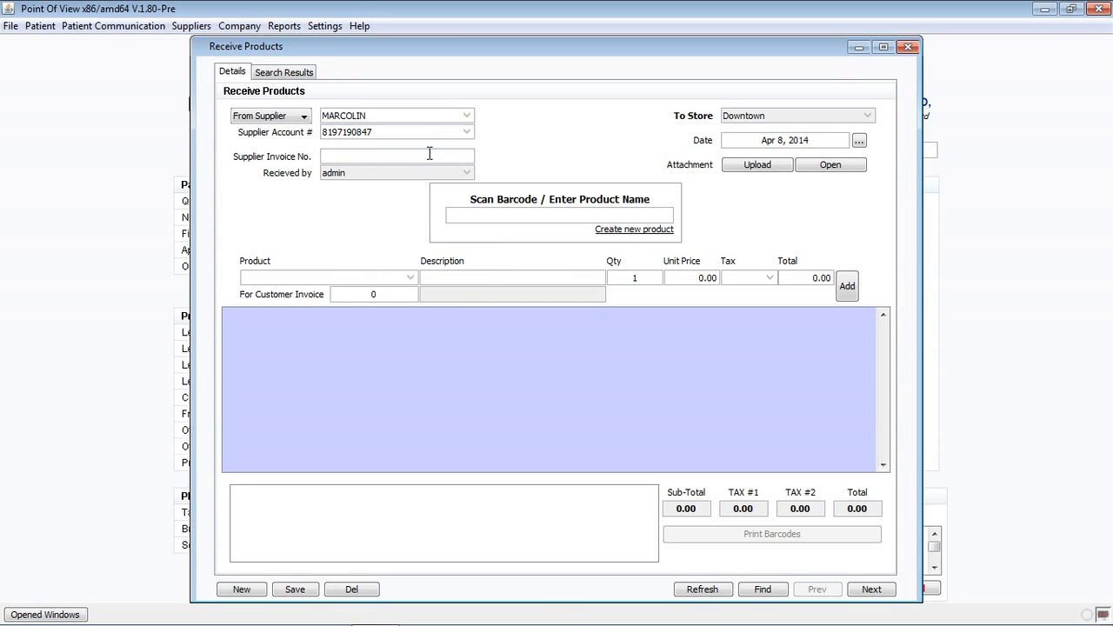
pyautogui.write('6789')
# Search the barcode field for products matching 'cole'.
pyautogui.click(532, 214)
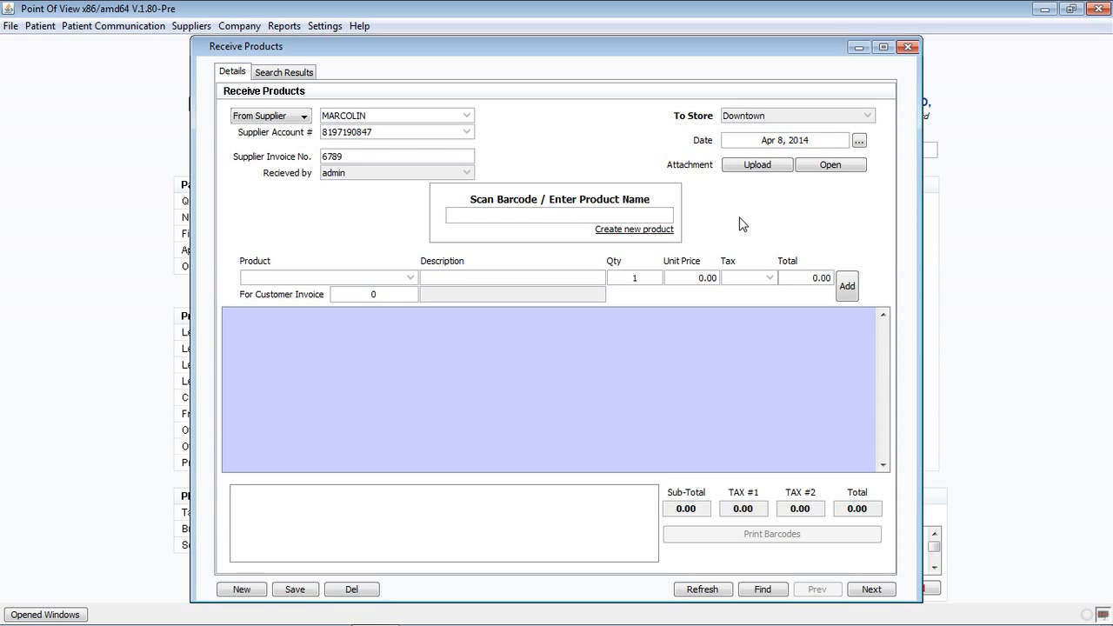
pyautogui.write('cole')
pyautogui.press('Return')
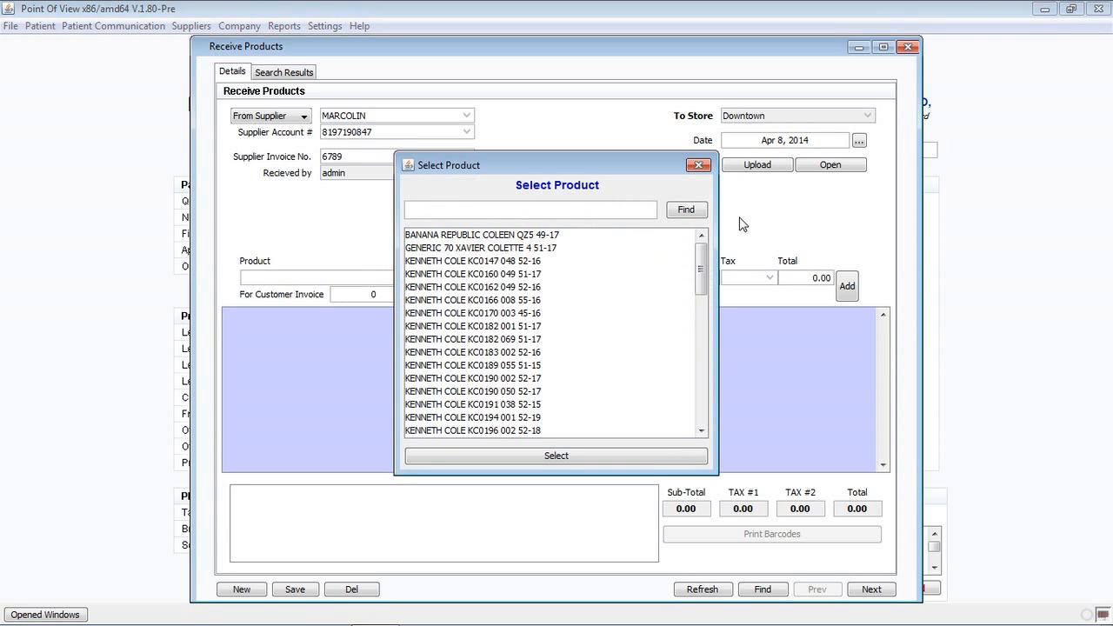
pyautogui.moveTo(703, 268); pyautogui.dragTo(703, 342)
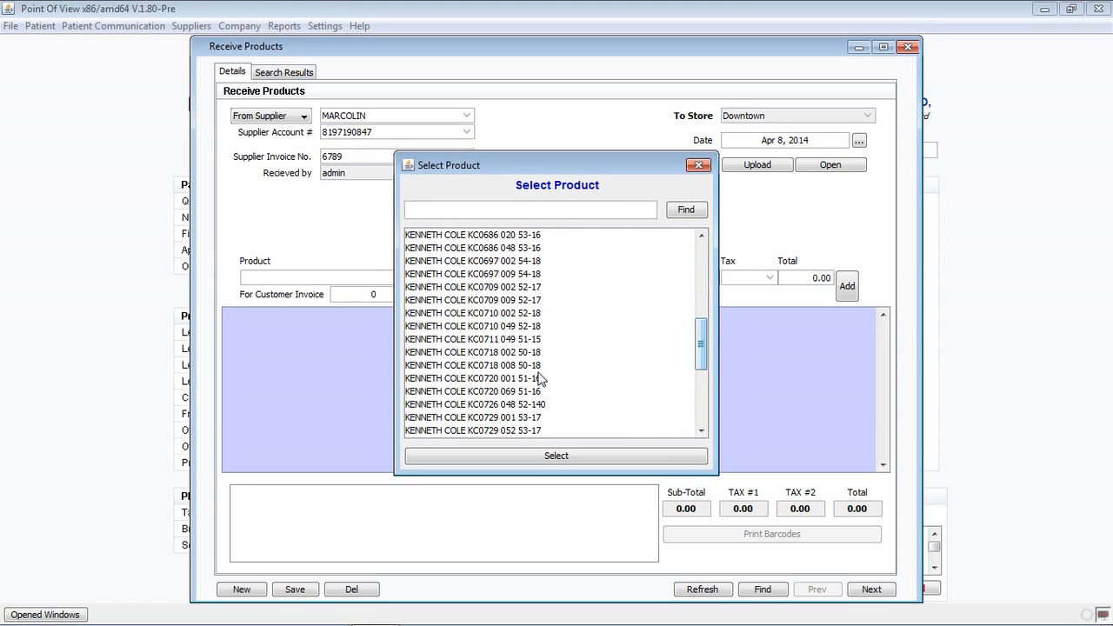
pyautogui.doubleClick(515, 367)
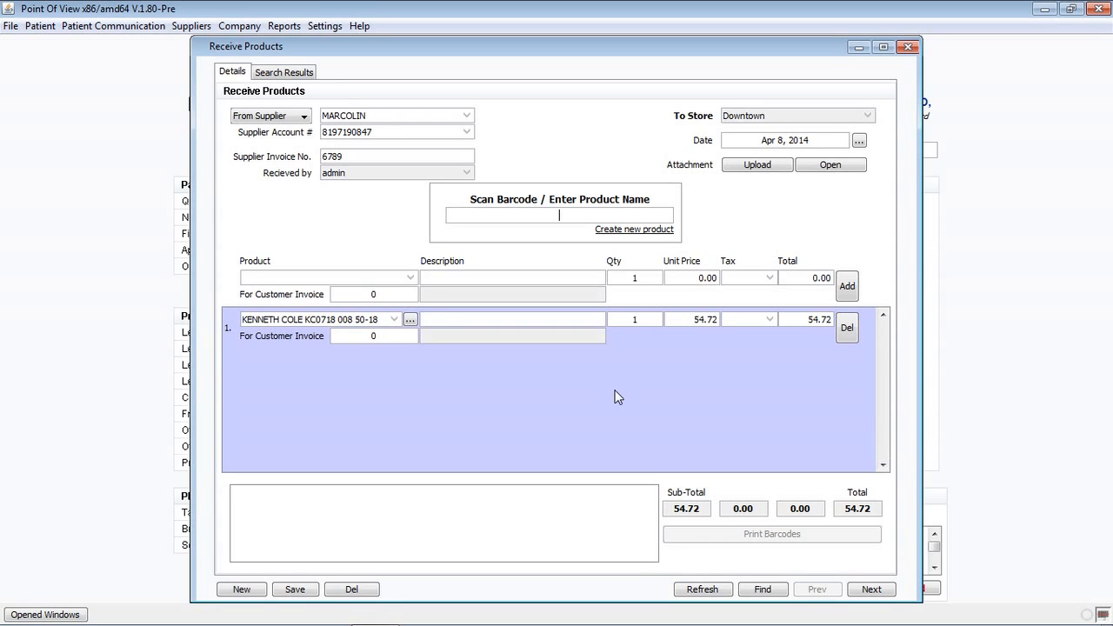
# Create a new frame: brand Slick Frames, model SF789Blue, measurements 54-20-134.
pyautogui.click(631, 231)
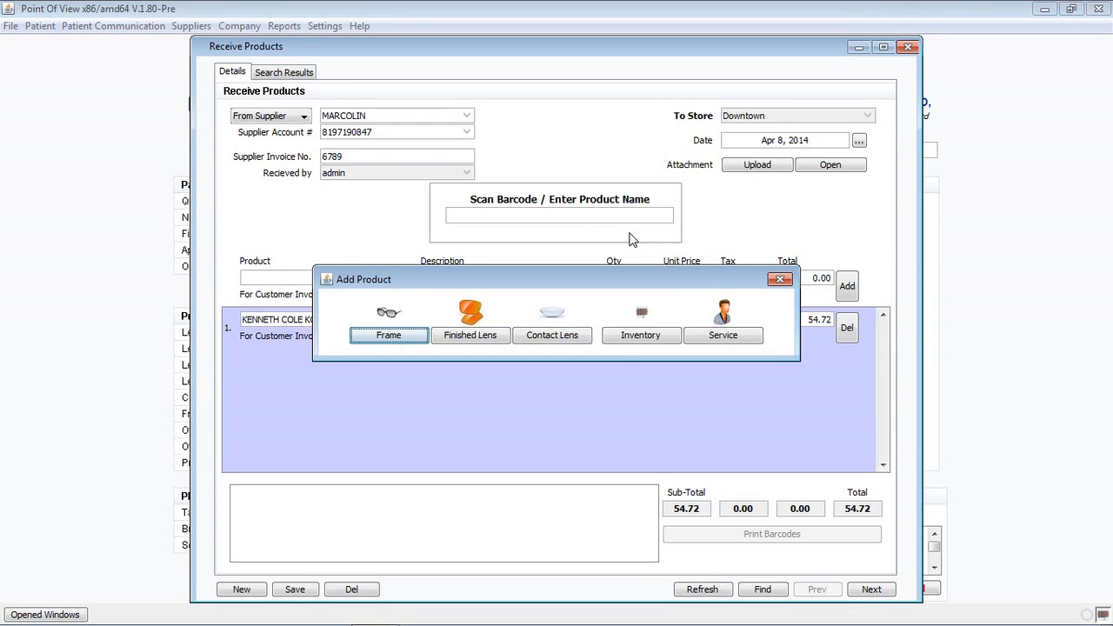
pyautogui.click(390, 336)
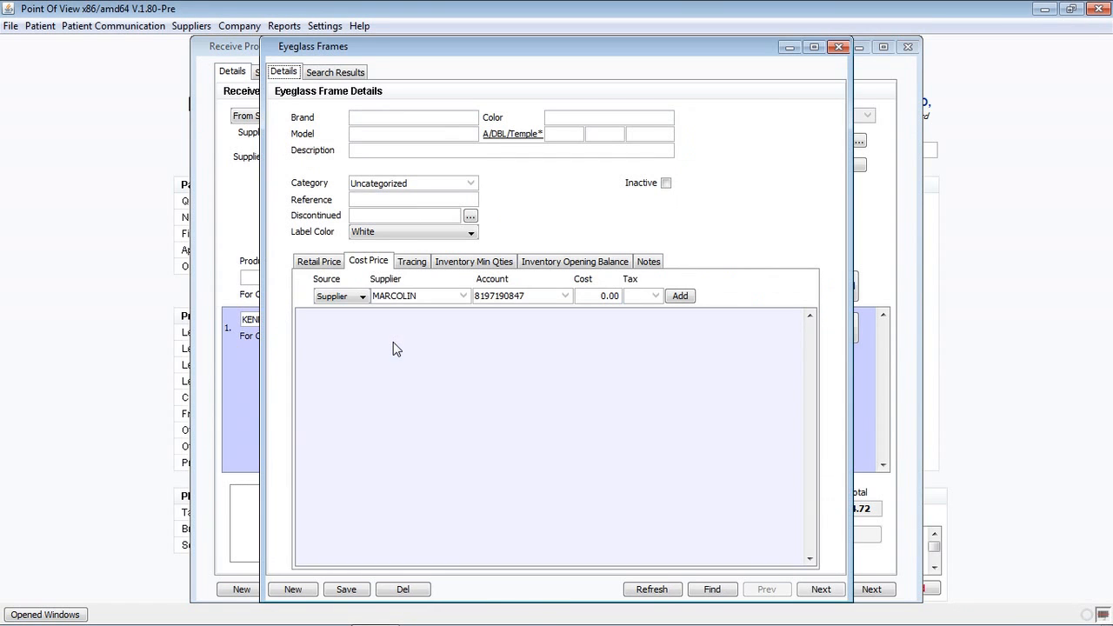
pyautogui.click(380, 117)
pyautogui.write('Slick ')
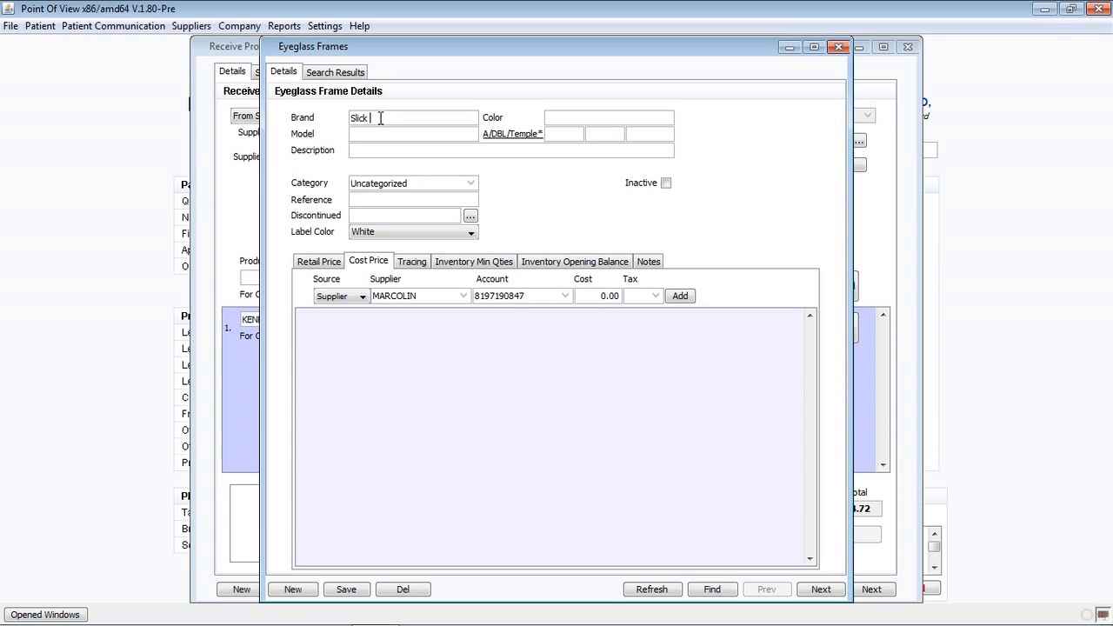
pyautogui.write('Frames')
pyautogui.press('Tab')
pyautogui.write('SF789')
pyautogui.write('Blue')
pyautogui.press('Tab')
pyautogui.write('54')
pyautogui.press('Tab')
pyautogui.write('20')
pyautogui.write('134')
pyautogui.press('Tab')
pyautogui.press('Tab')
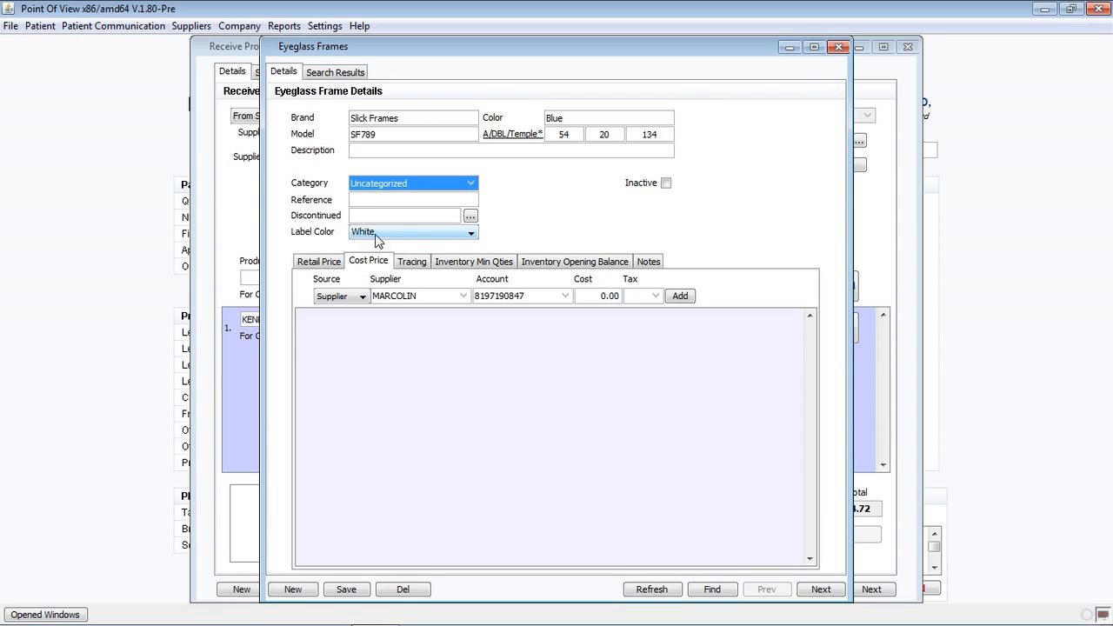
# Keep the label colour White and add a 100.00 MARCOLIN cost price.
pyautogui.click(471, 234)
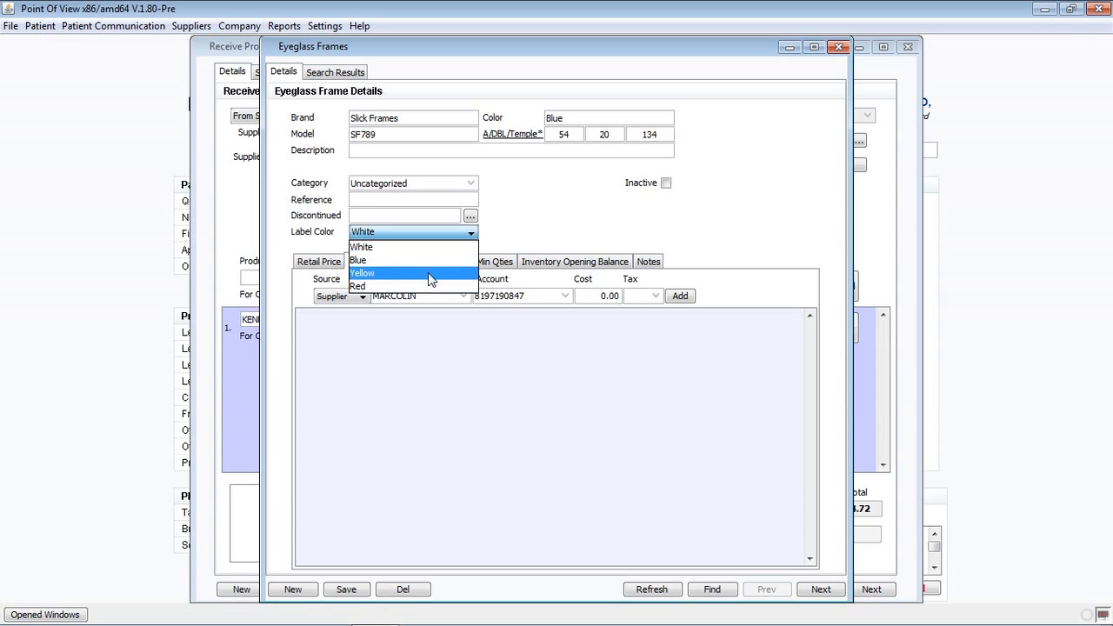
pyautogui.click(427, 248)
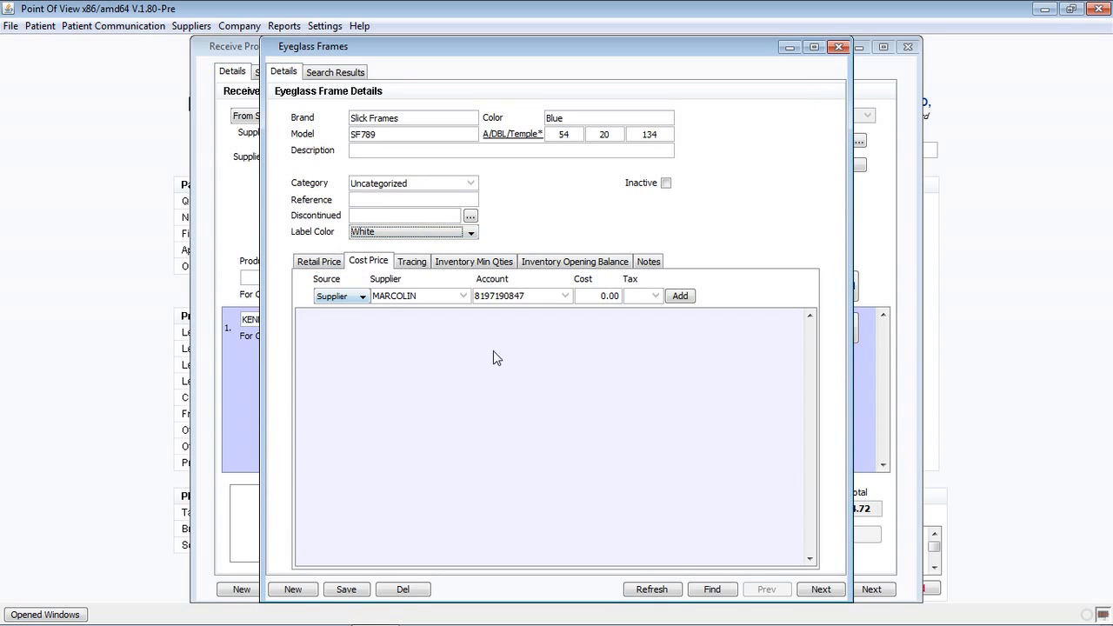
pyautogui.click(606, 297)
pyautogui.write('100')
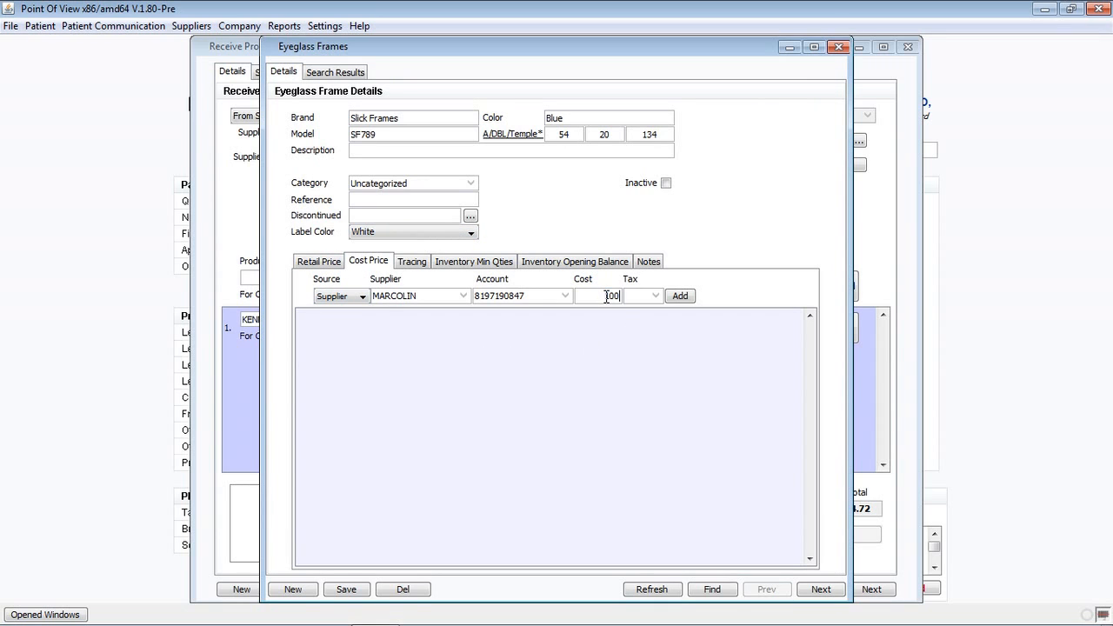
pyautogui.click(680, 296)
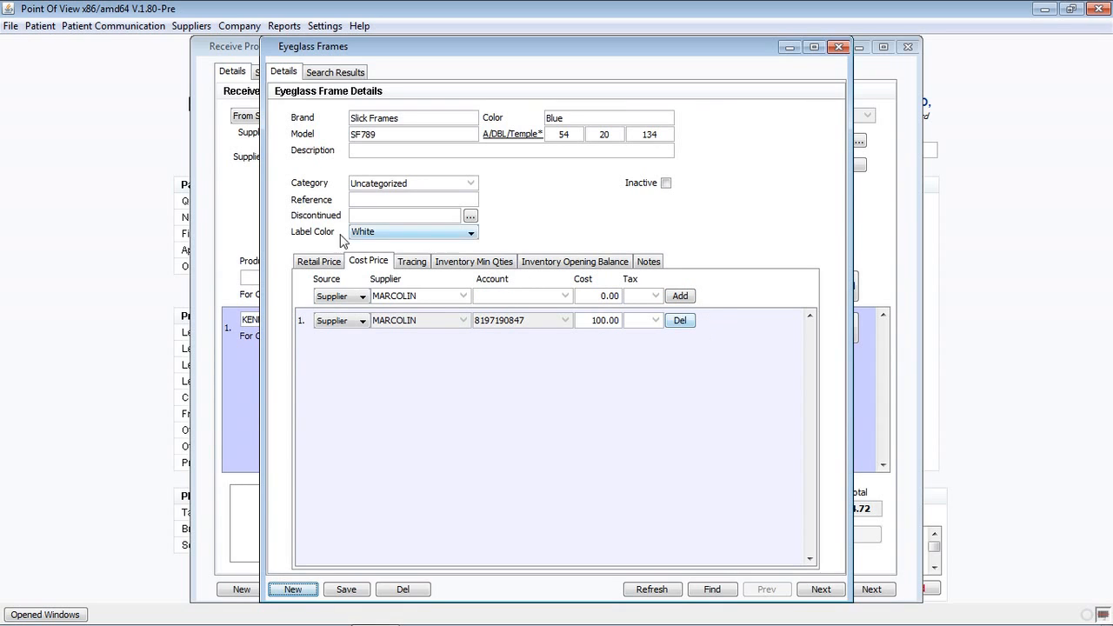
pyautogui.click(333, 265)
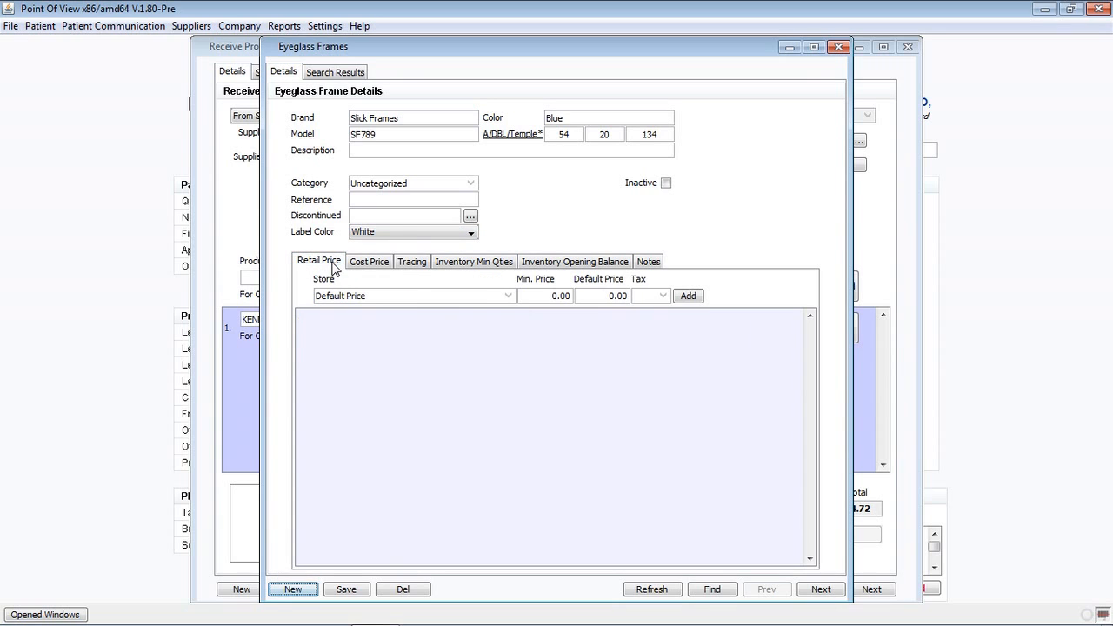
# Add a retail price entry with a 200.00 minimum and 300.00 default price.
pyautogui.click(557, 297)
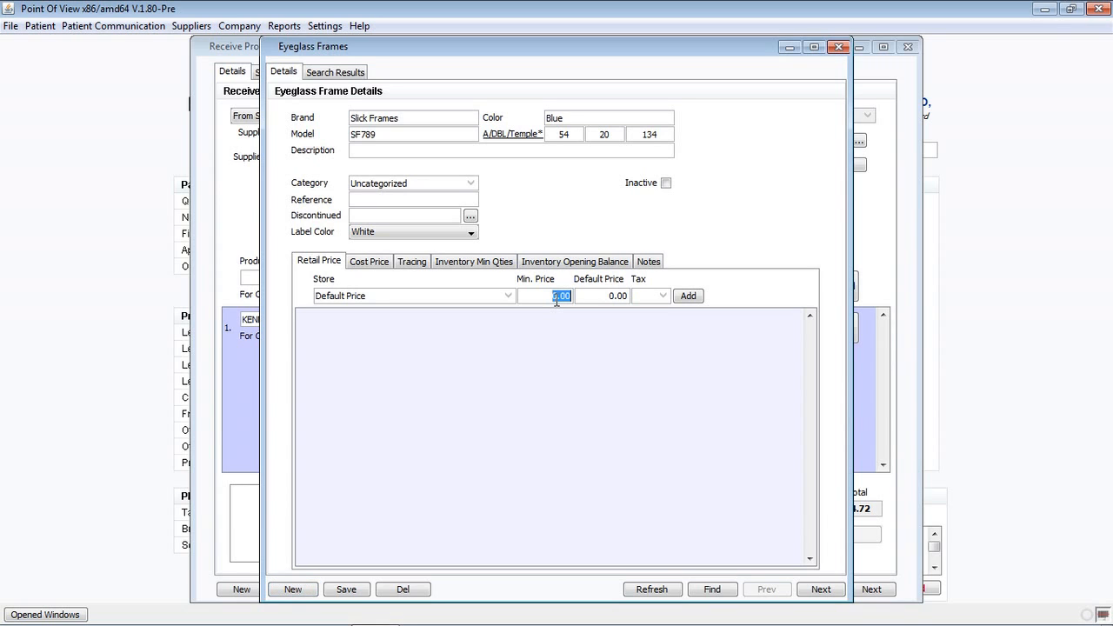
pyautogui.write('2')
pyautogui.press('Tab')
pyautogui.write('300')
pyautogui.press('Tab')
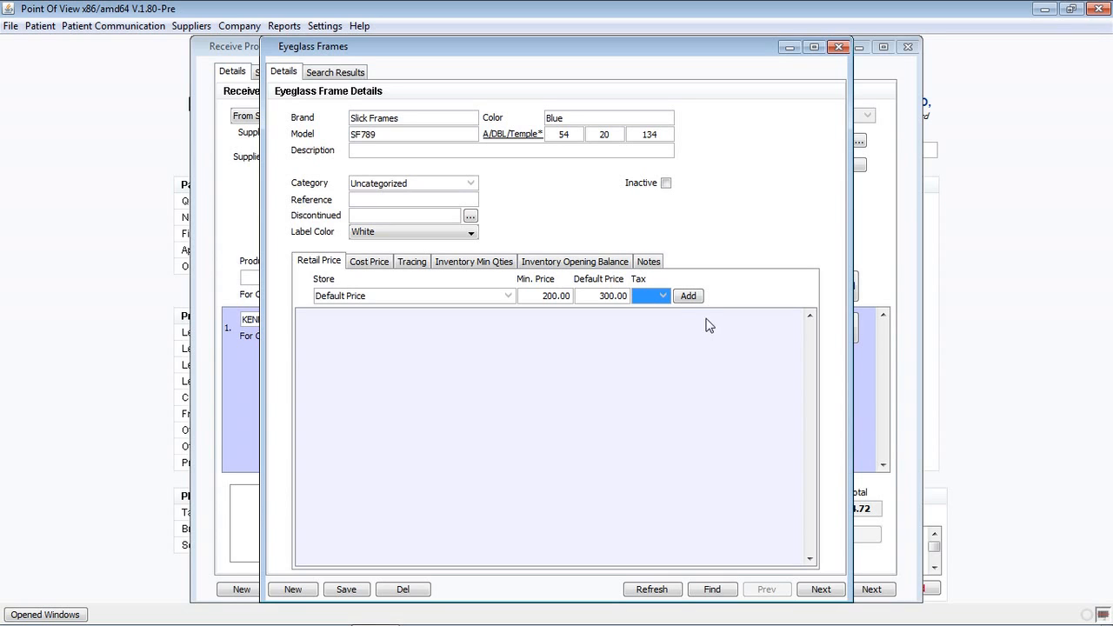
pyautogui.click(693, 300)
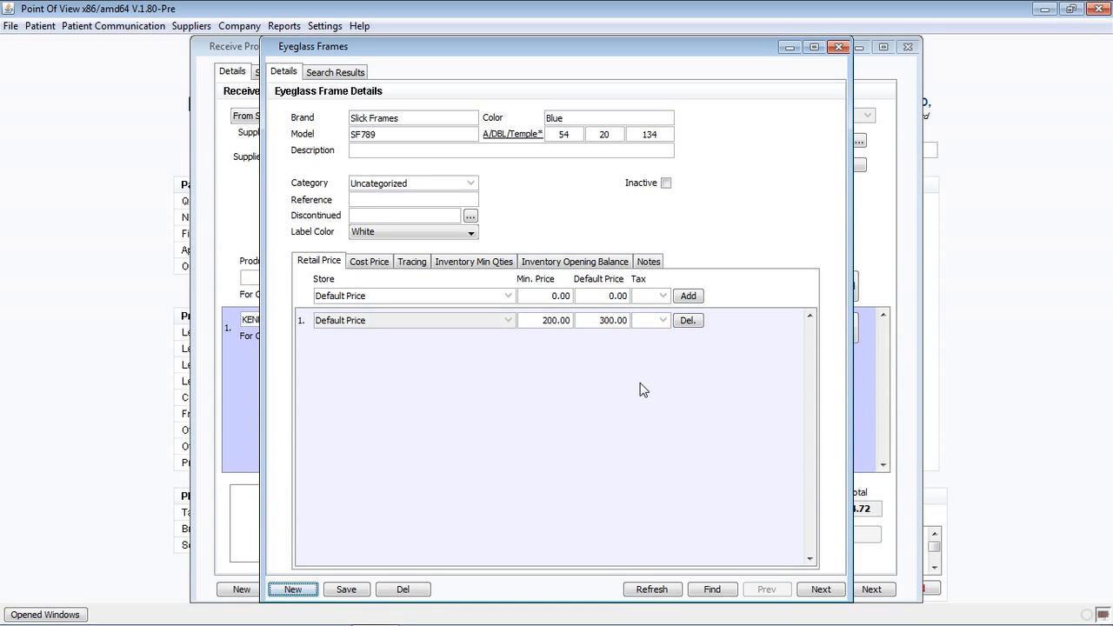
# Set tracing to Metal, Rectangular, Mens with B 26 and ED 65, then save and close the frame.
pyautogui.click(413, 262)
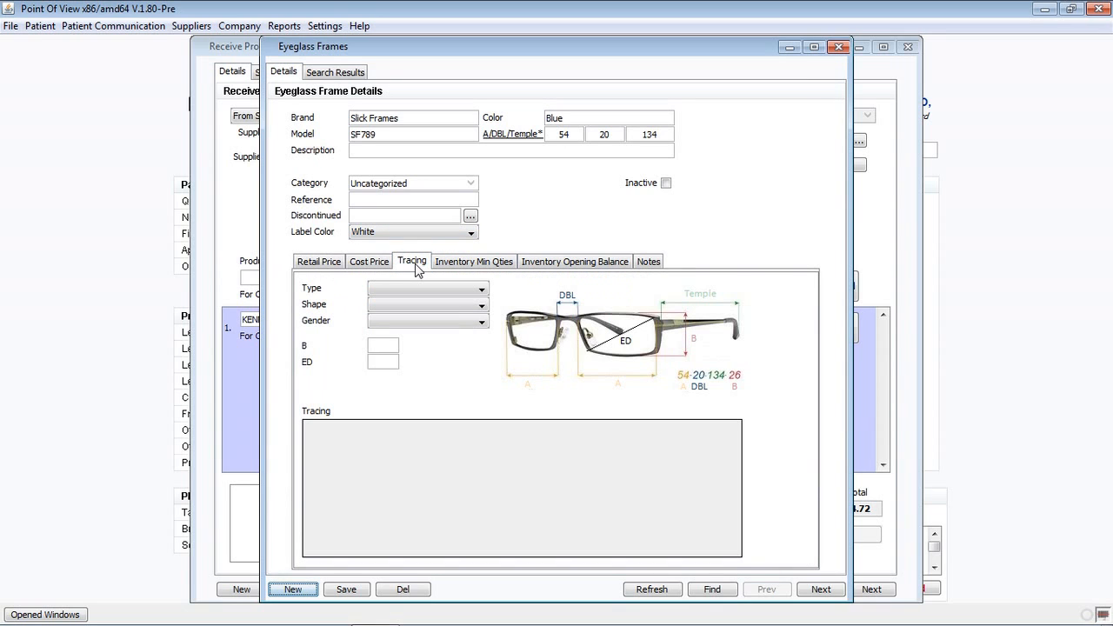
pyautogui.click(479, 290)
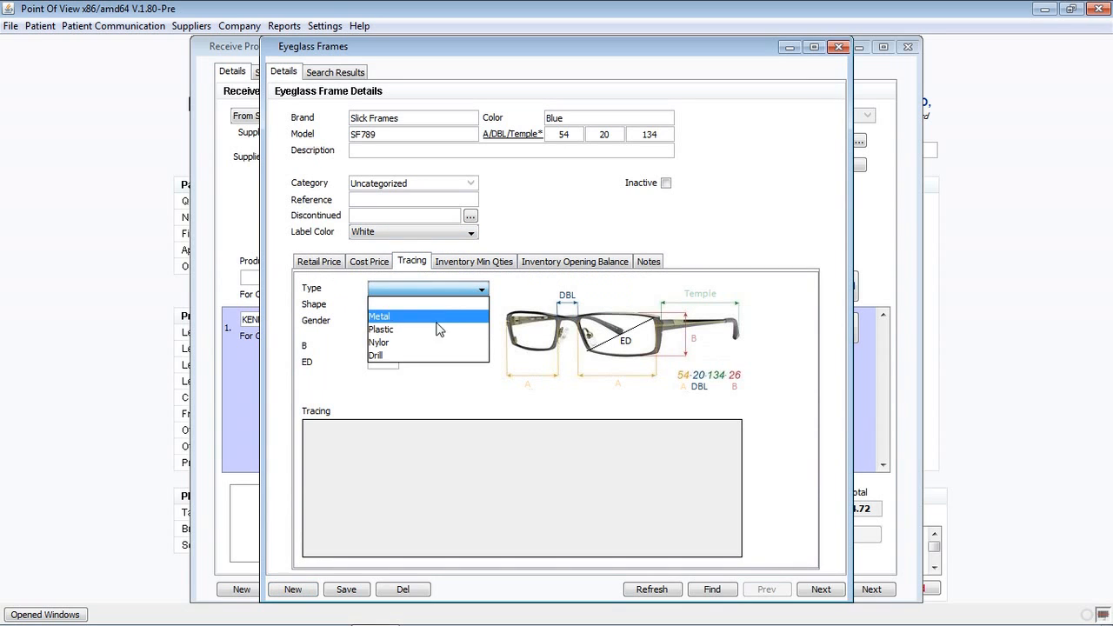
pyautogui.click(438, 318)
pyautogui.click(451, 307)
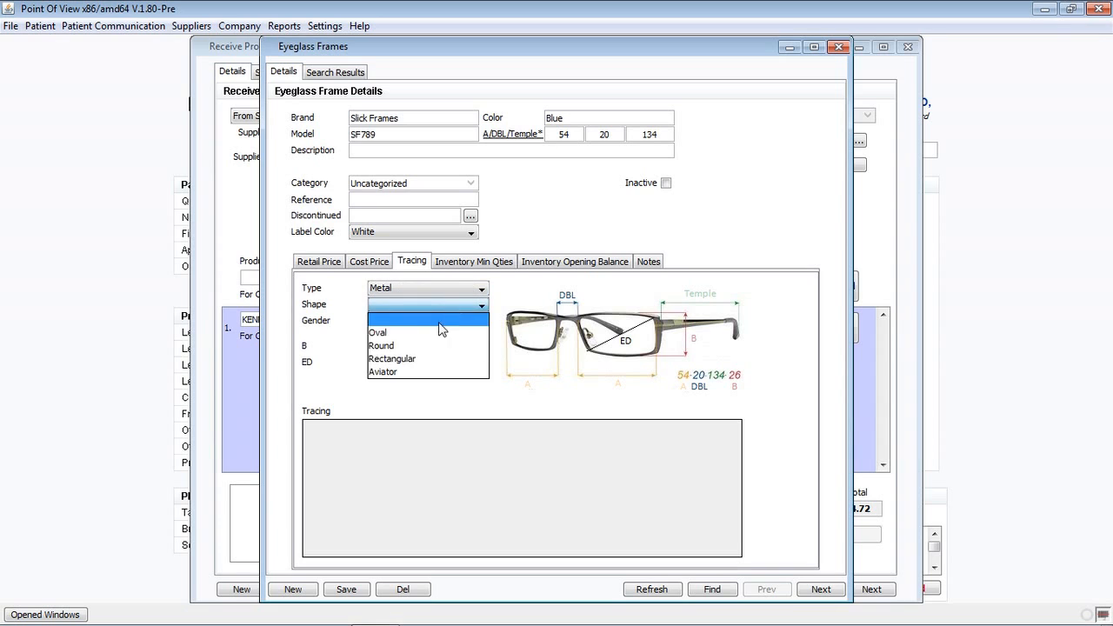
pyautogui.click(425, 359)
pyautogui.click(412, 322)
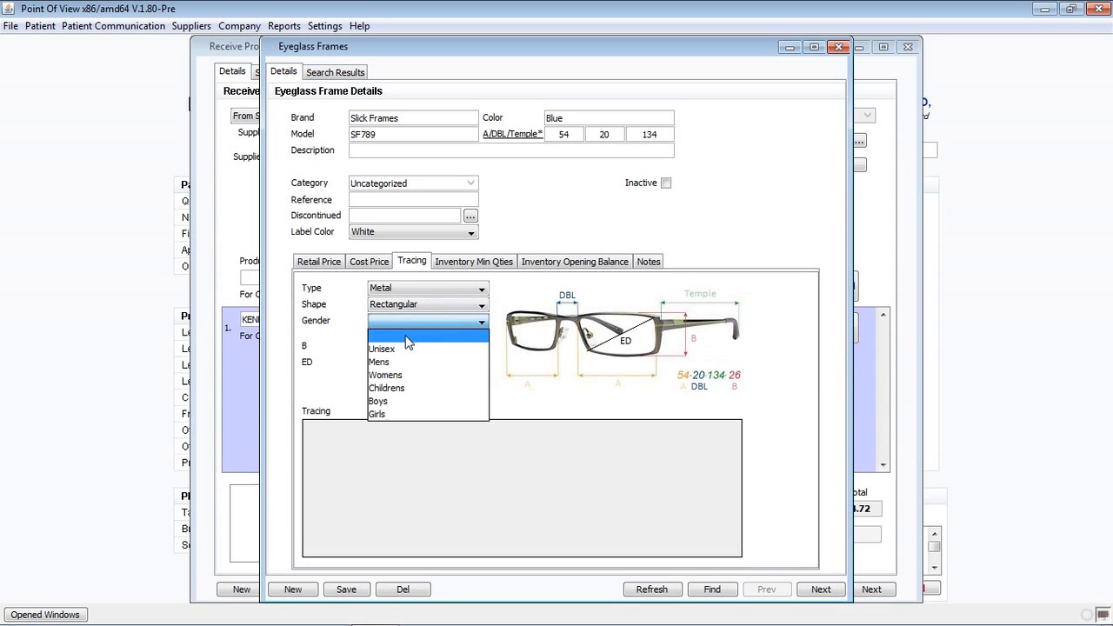
pyautogui.click(404, 363)
pyautogui.click(392, 347)
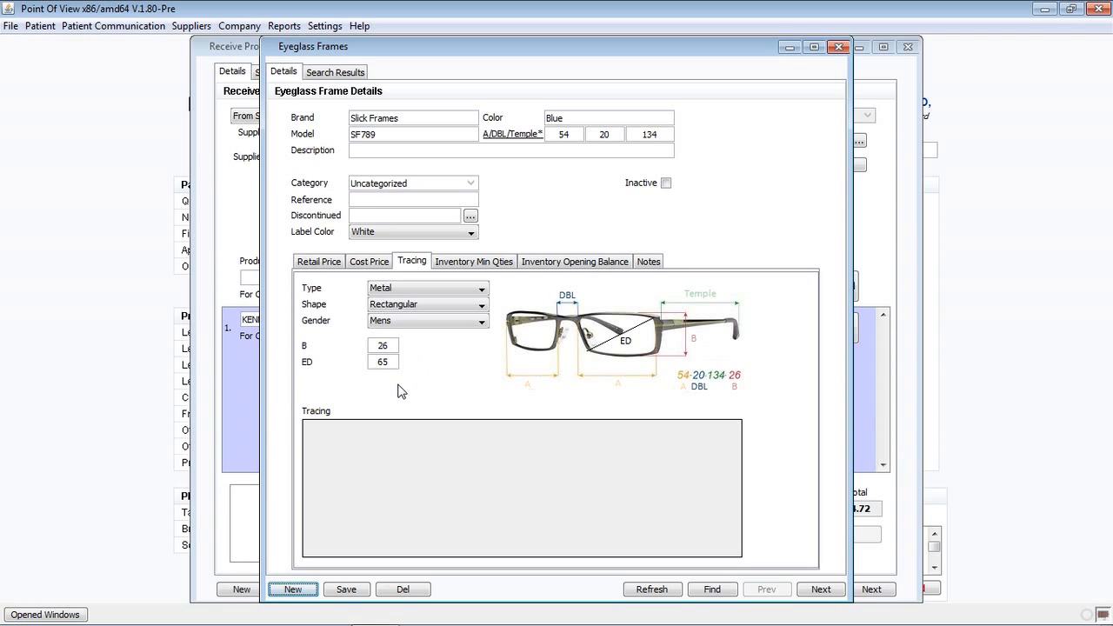
pyautogui.click(350, 592)
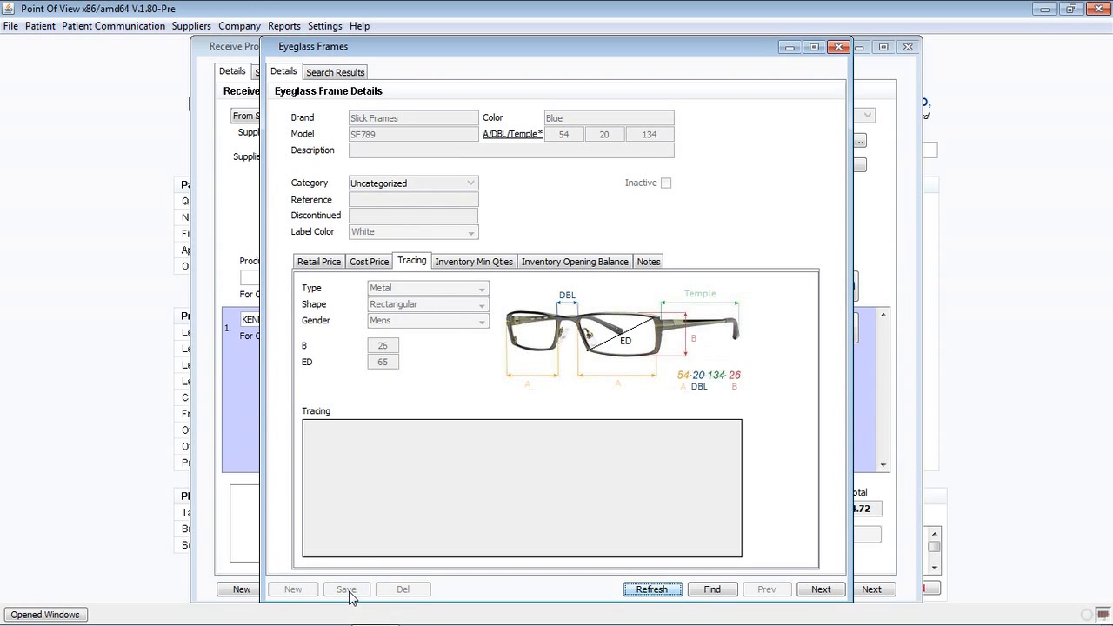
pyautogui.click(838, 47)
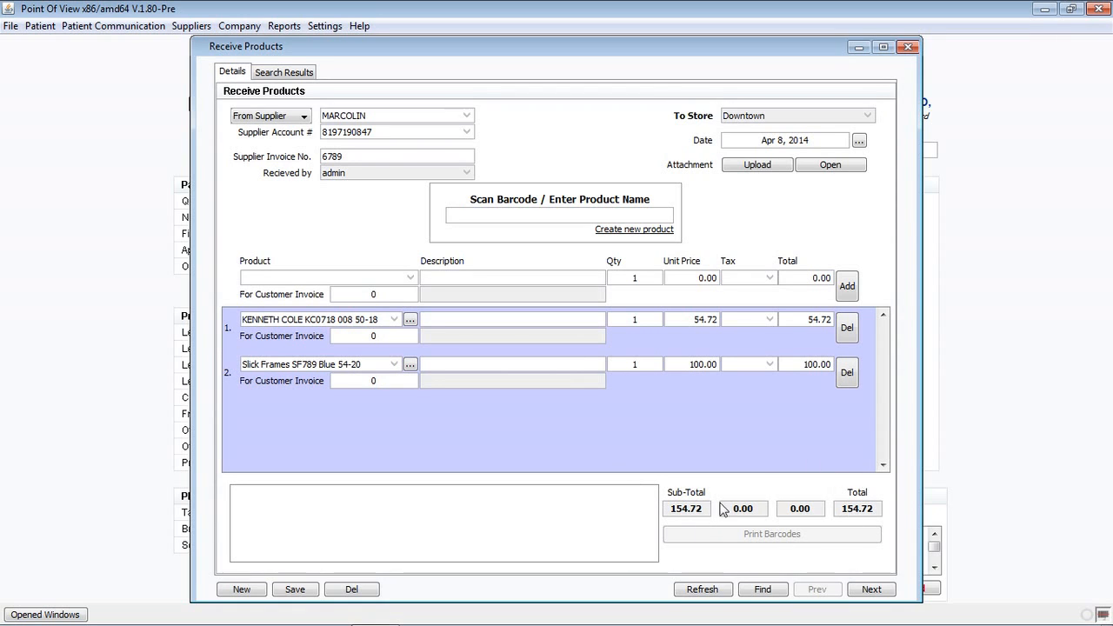
# Save the receipt, skip barcode printing, and close the Receive Products window.
pyautogui.click(304, 590)
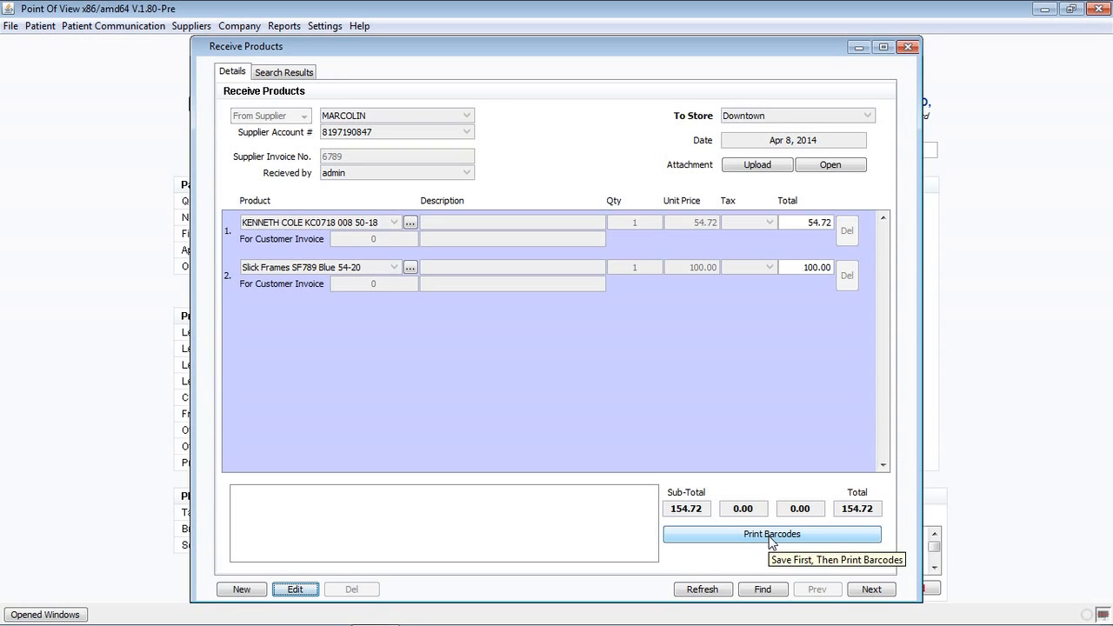
pyautogui.click(771, 536)
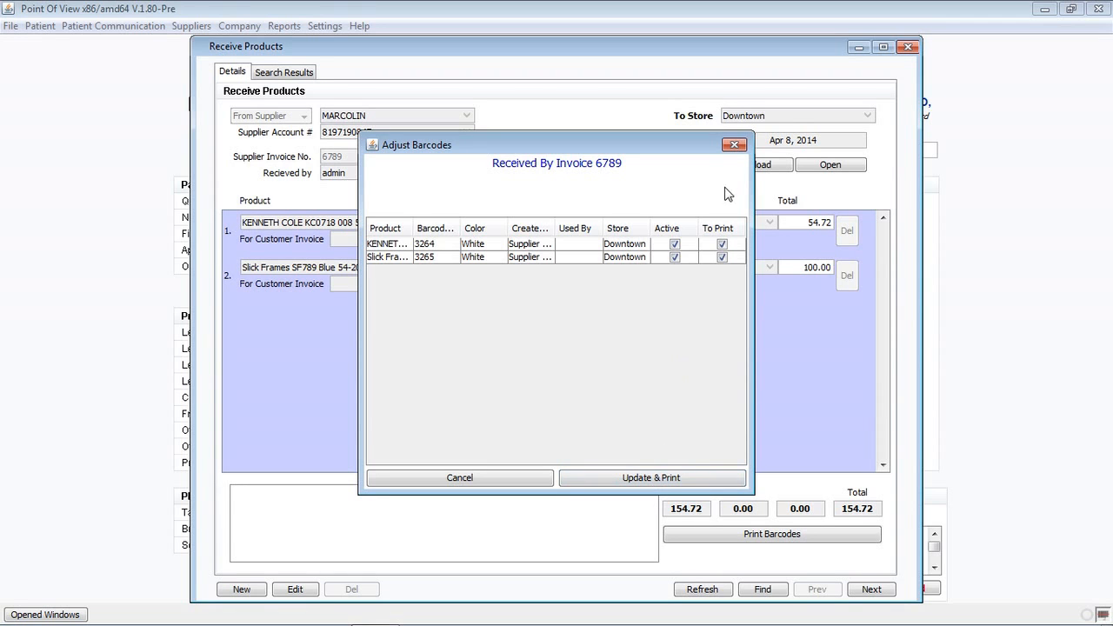
pyautogui.click(736, 146)
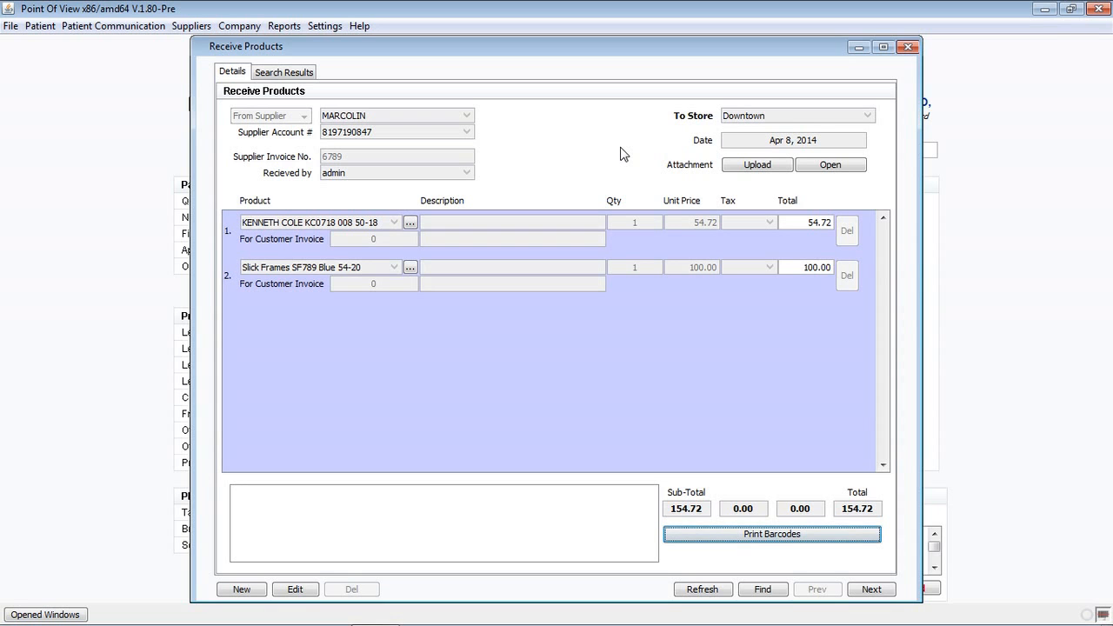
pyautogui.click(907, 47)
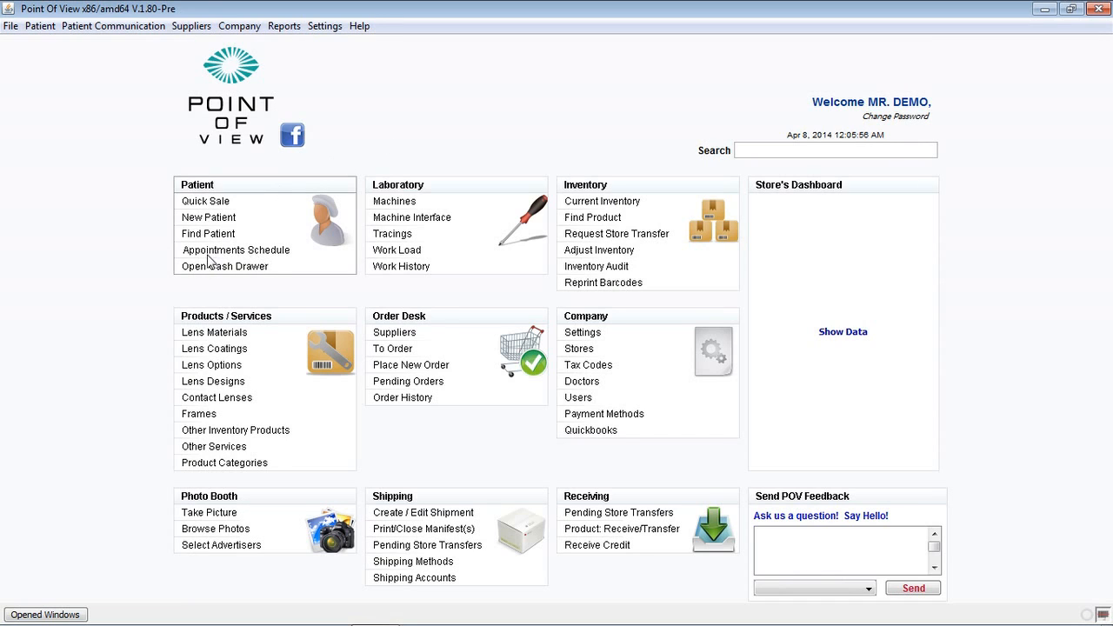
# Show only one doctor's Apr 27–May 03 calendar week and bring up options for Wednesday's 12:00 PM slot.
pyautogui.click(265, 253)
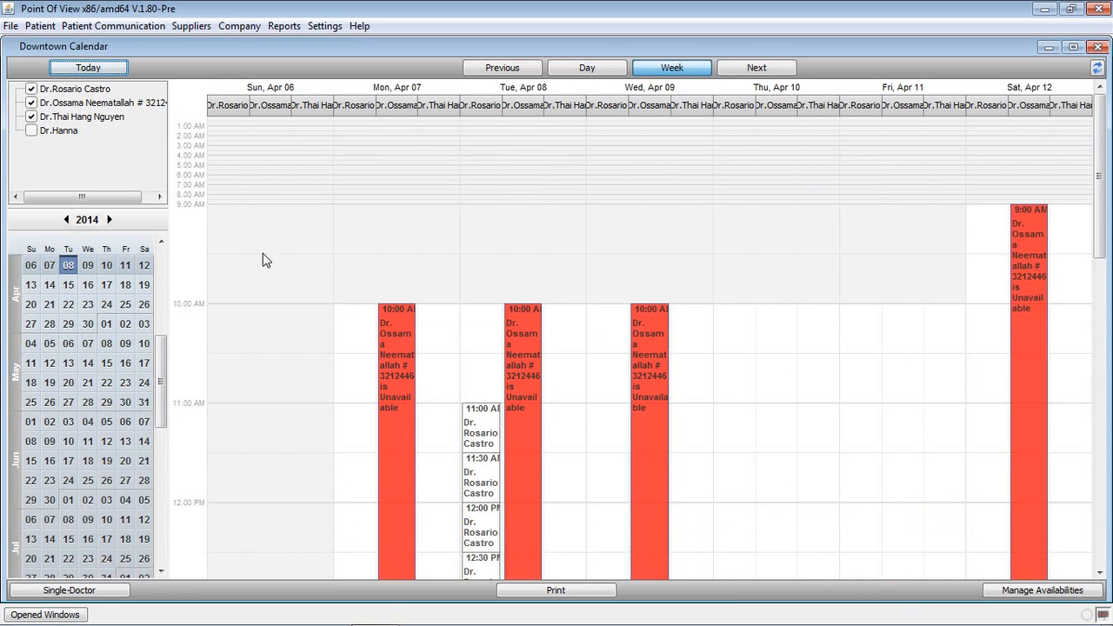
pyautogui.click(33, 90)
pyautogui.click(32, 103)
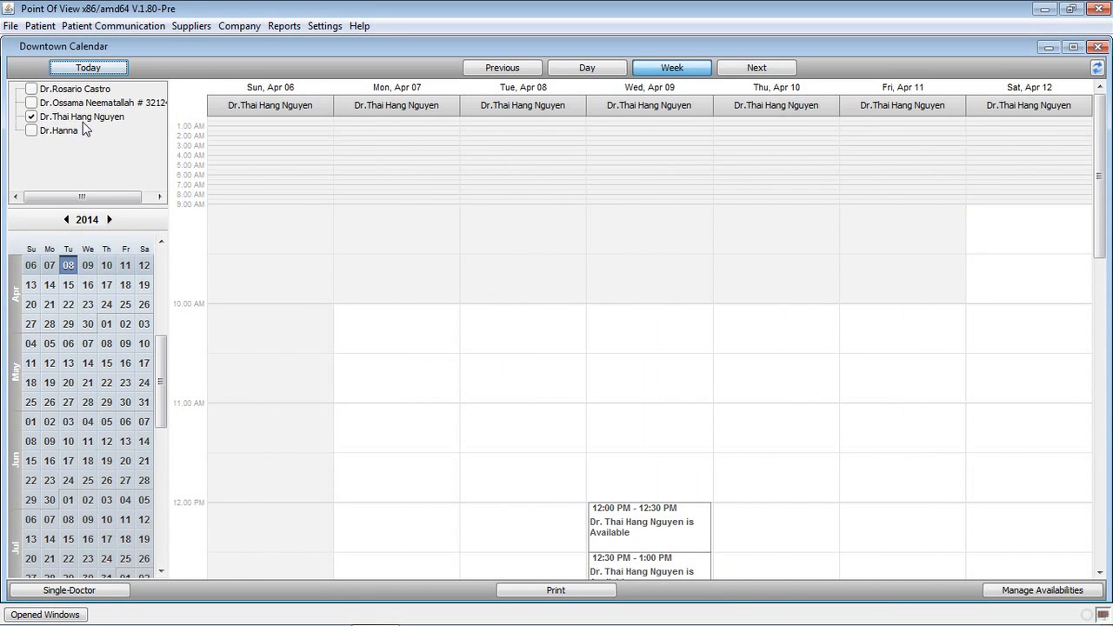
pyautogui.scroll(-2, 548, 398)
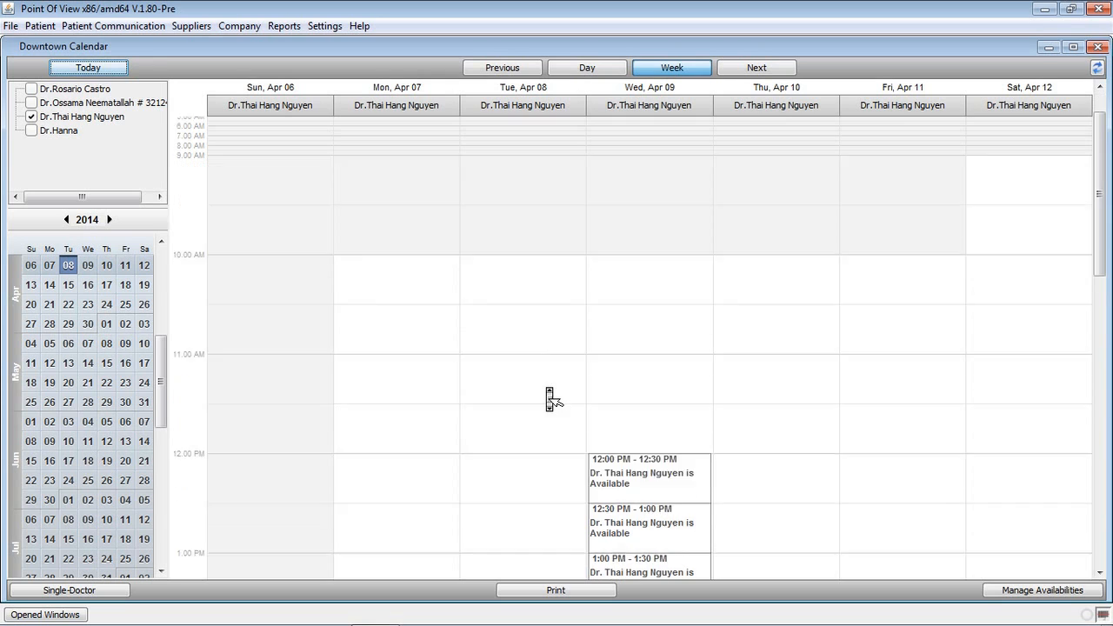
pyautogui.scroll(-4, 550, 398)
pyautogui.scroll(-1, 546, 417)
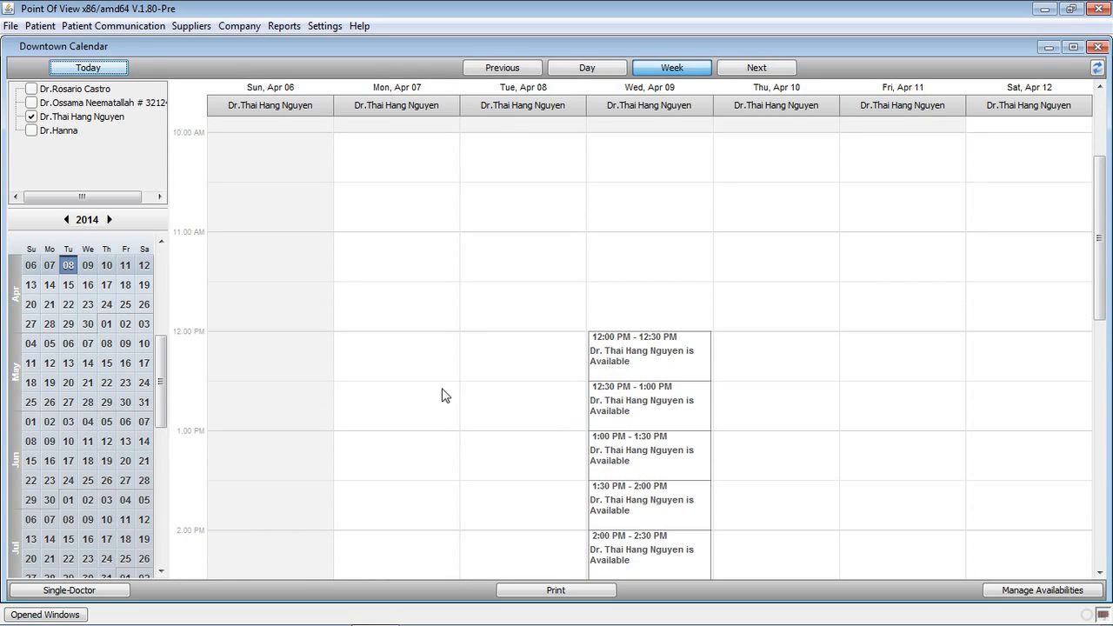
pyautogui.click(81, 329)
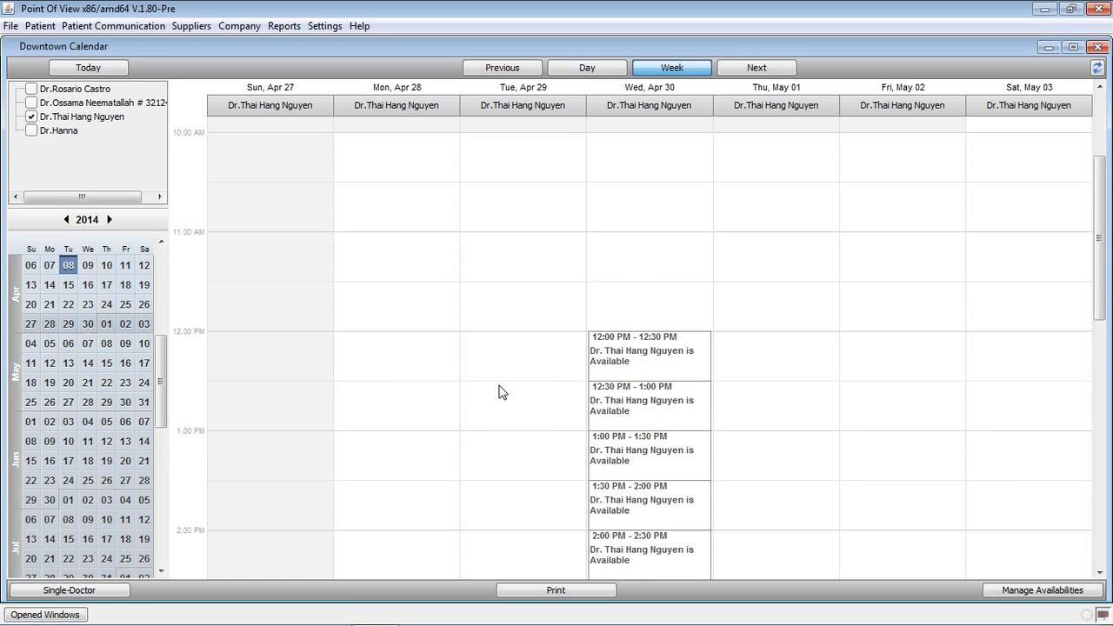
pyautogui.scroll(-6, 499, 391)
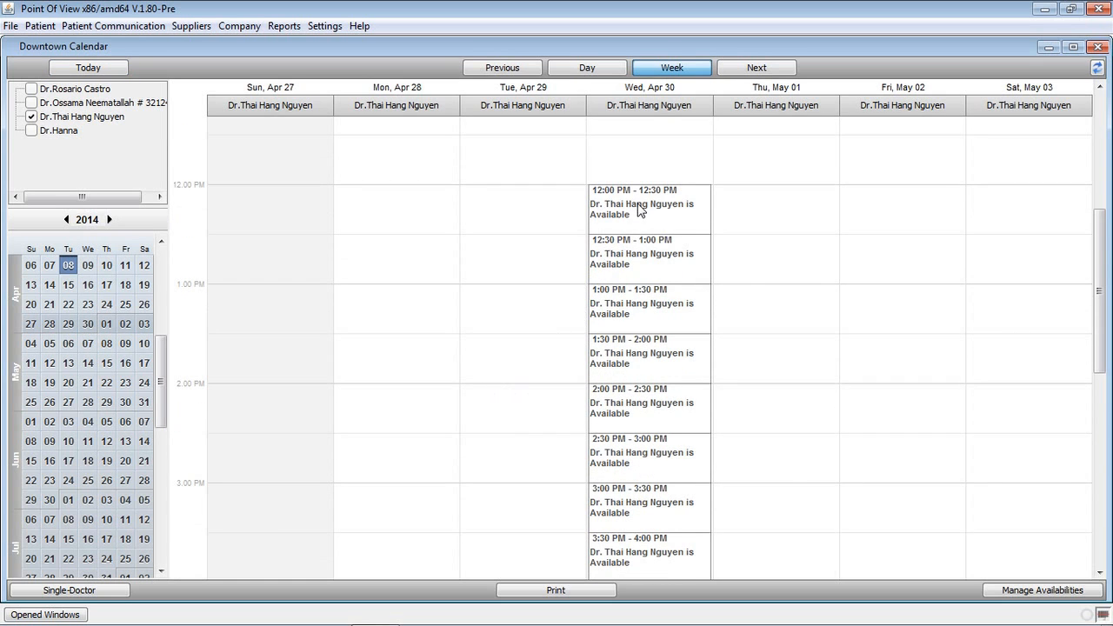
pyautogui.rightClick(640, 209)
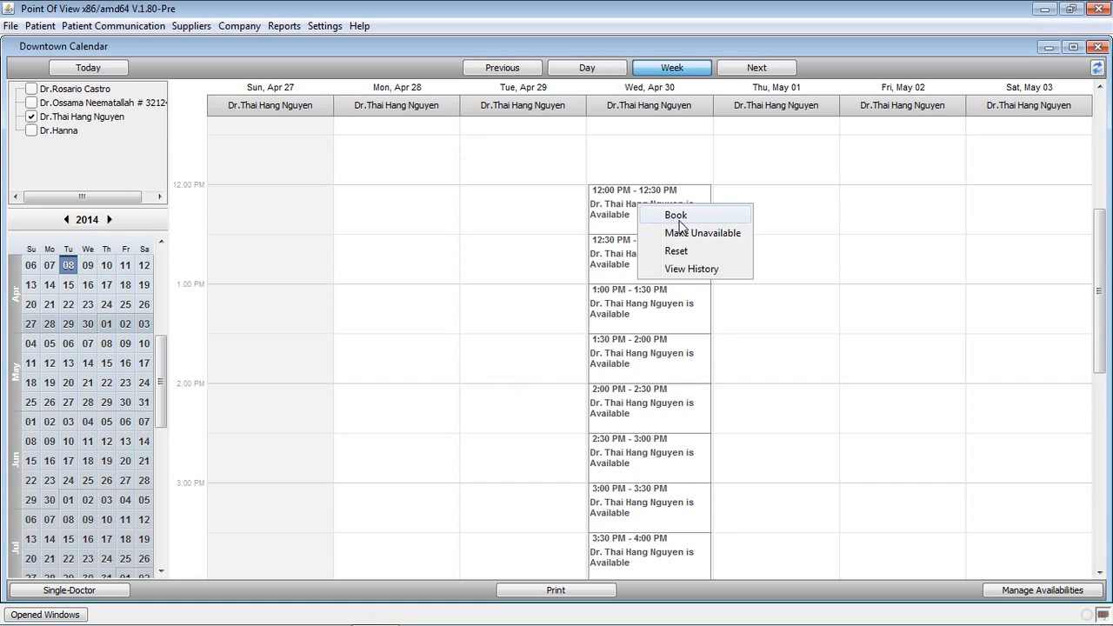
# Book the patient found by name search into the Wed Apr 30 12:00–12:30 PM slot.
pyautogui.click(680, 222)
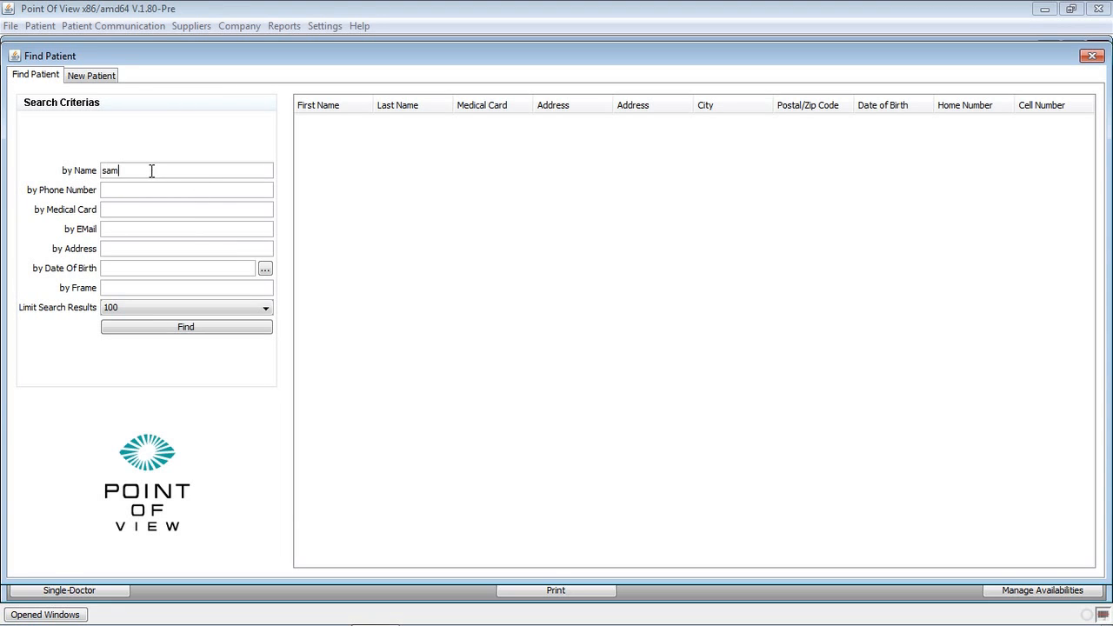
pyautogui.press('Return')
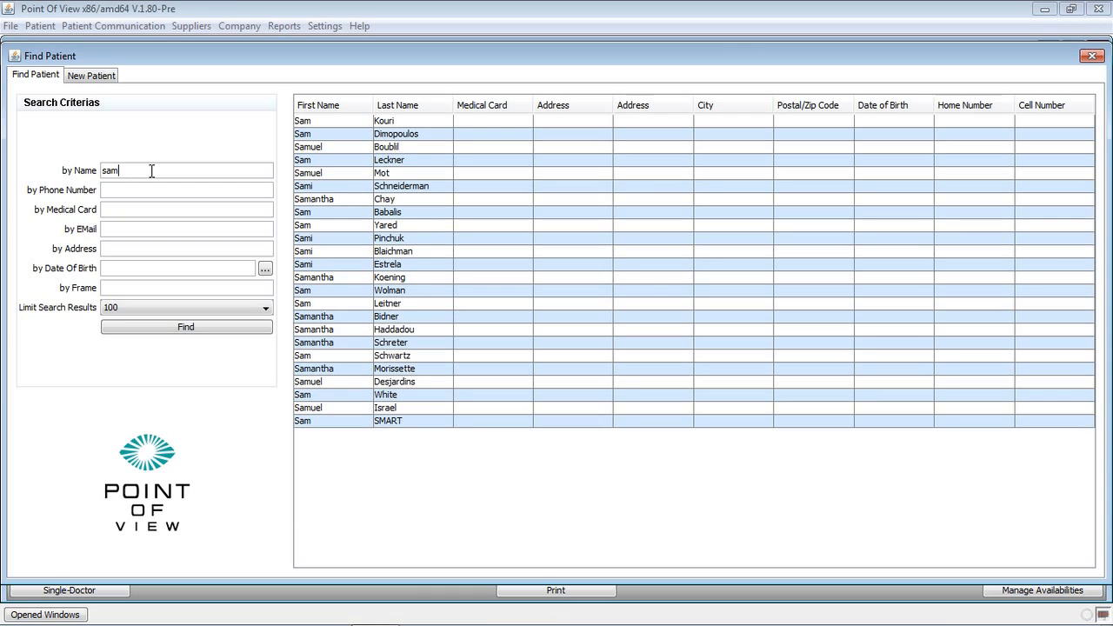
pyautogui.click(406, 421)
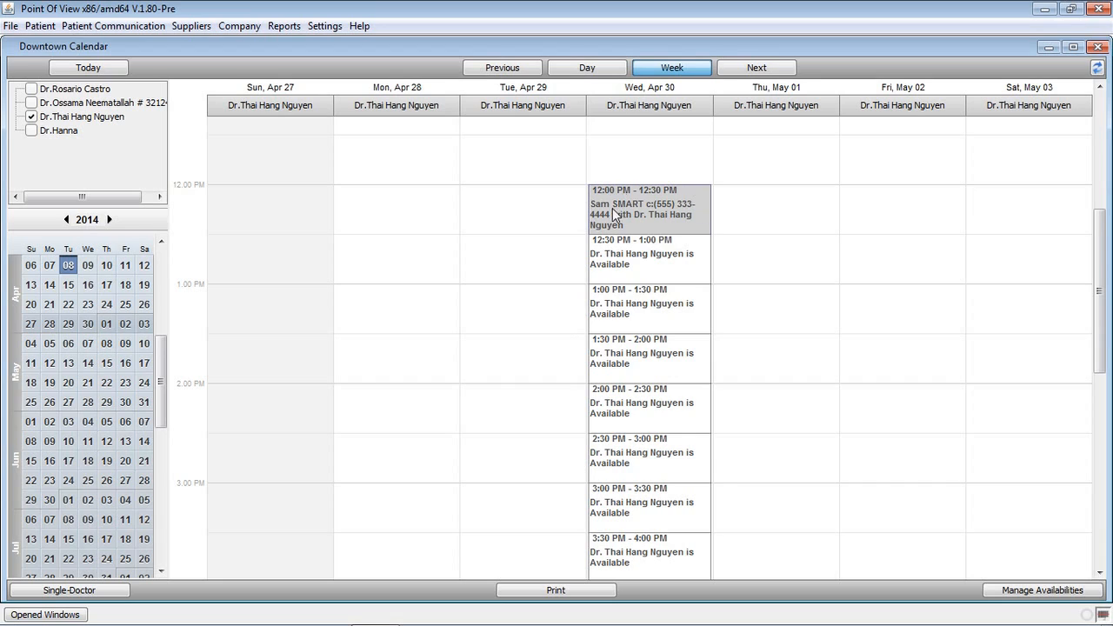
# Set the appointment type to Regular Eye Exam, leave message delivery as Email, and save.
pyautogui.rightClick(697, 231)
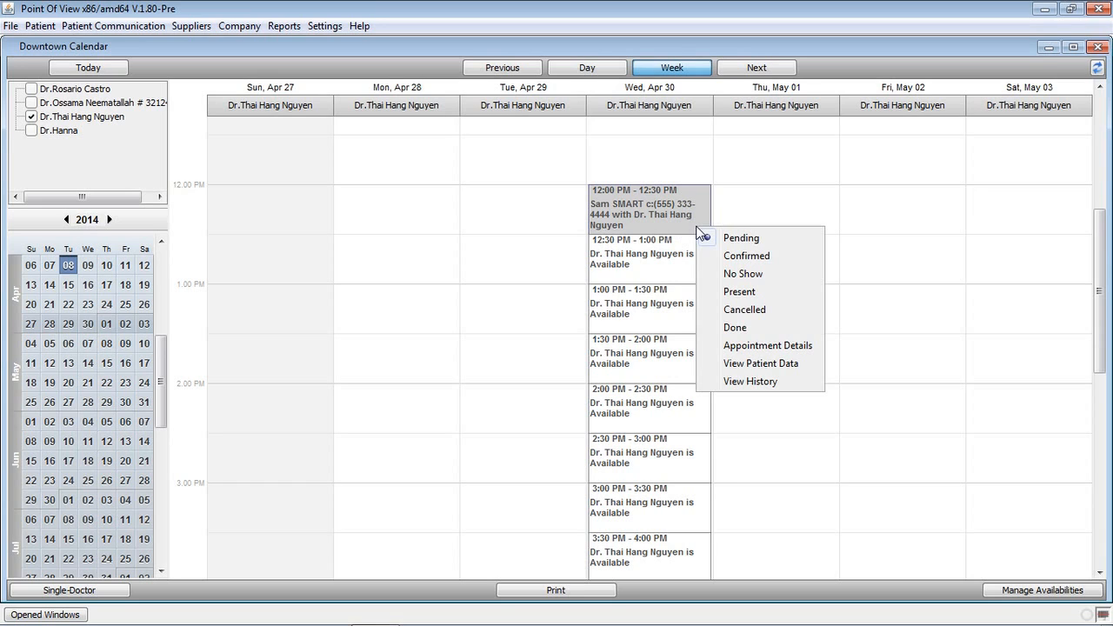
pyautogui.click(788, 346)
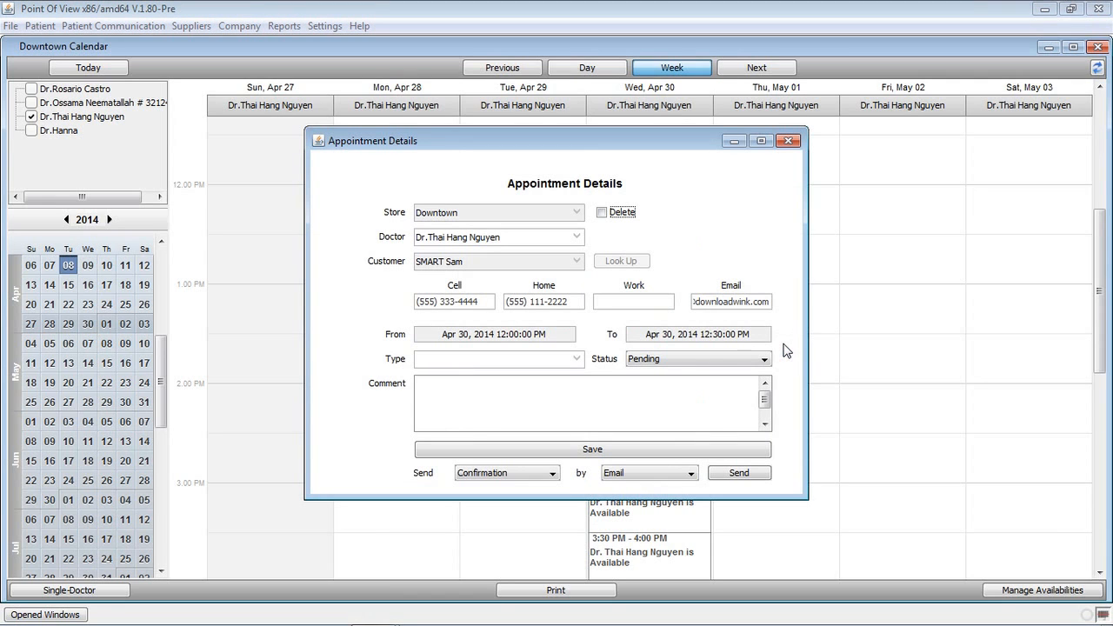
pyautogui.click(565, 360)
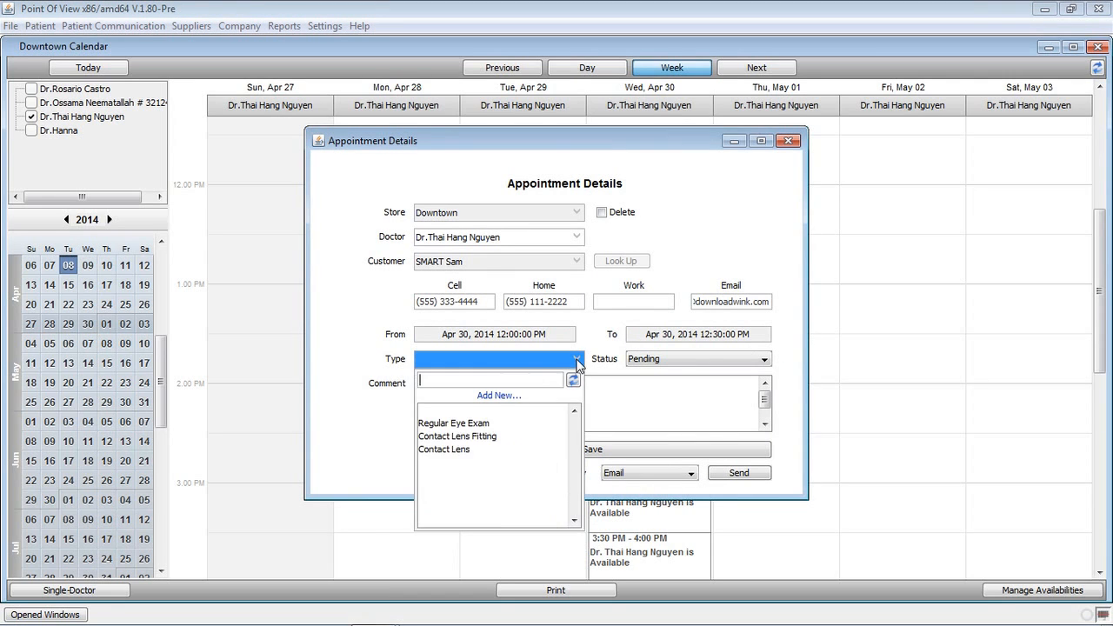
pyautogui.click(450, 423)
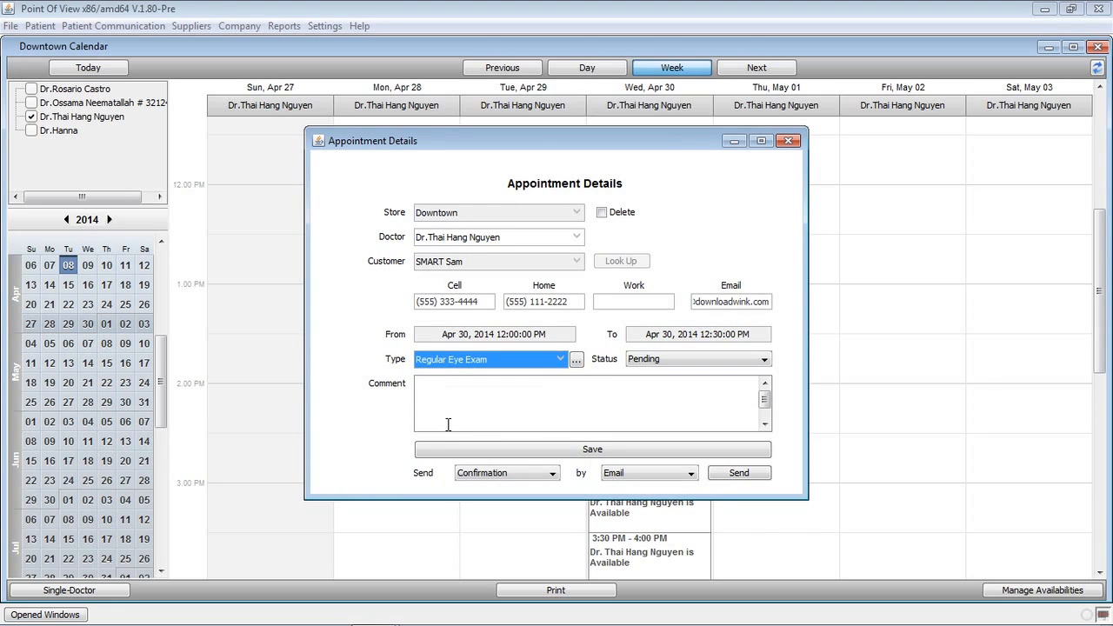
pyautogui.click(534, 480)
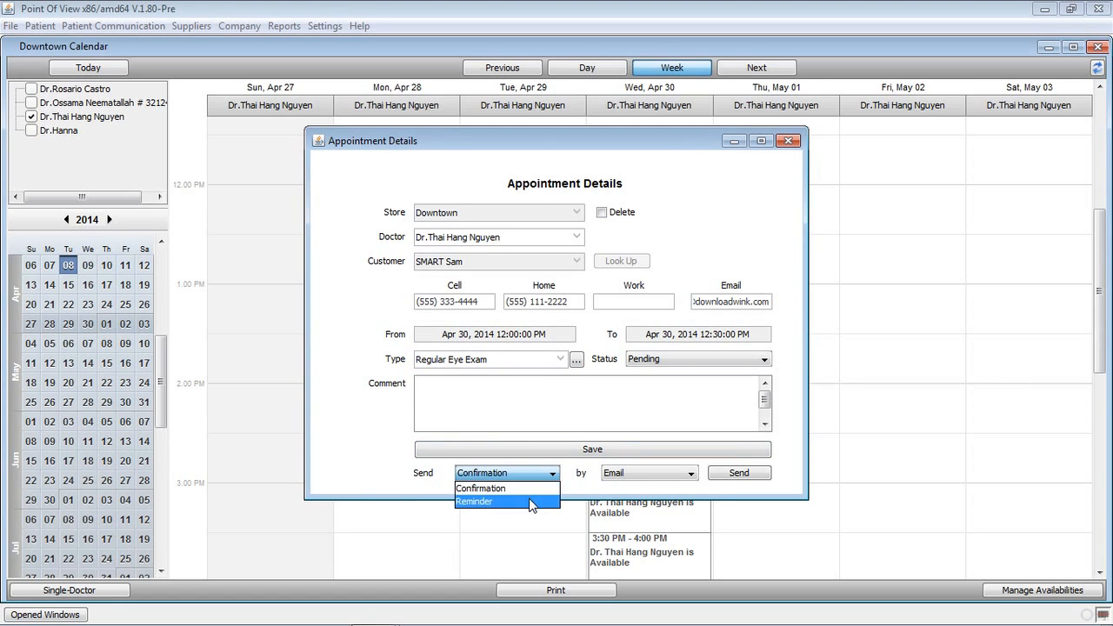
pyautogui.click(663, 475)
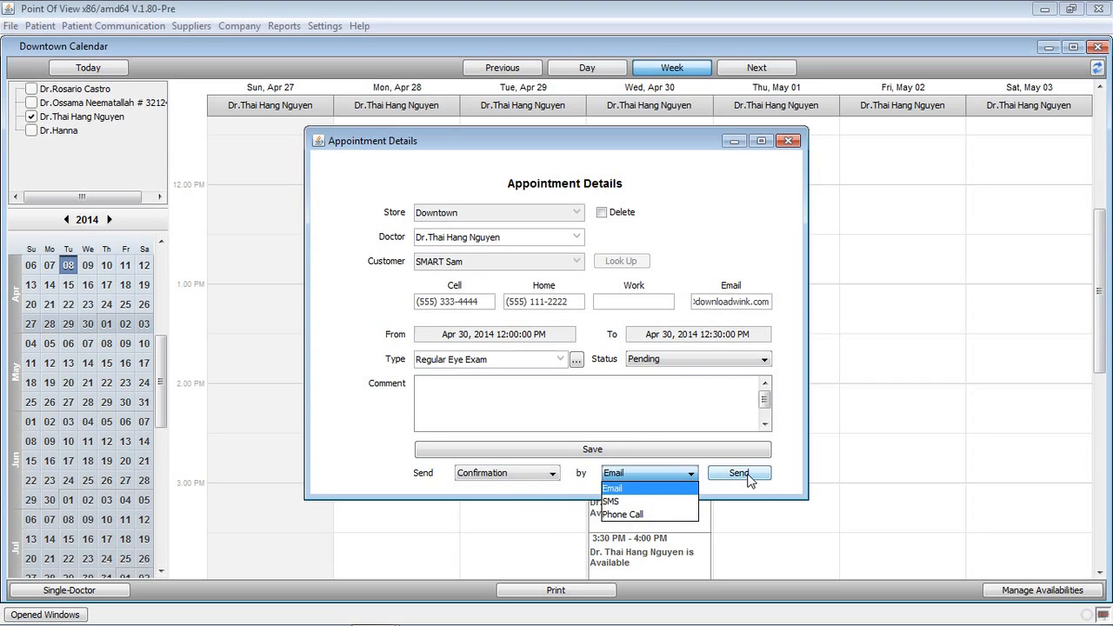
pyautogui.click(798, 475)
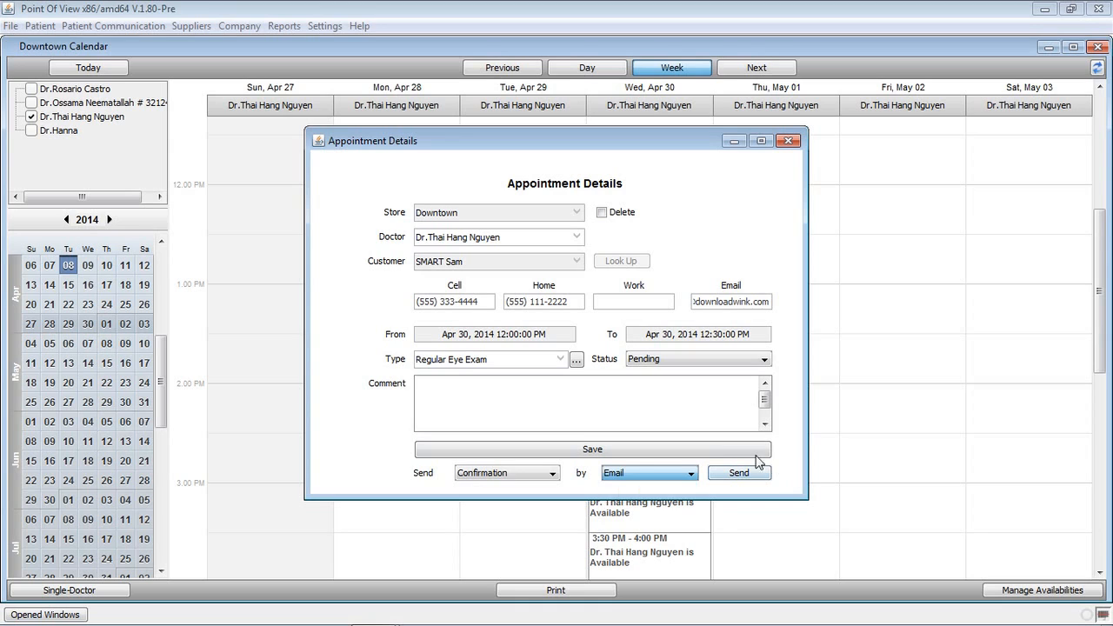
pyautogui.click(620, 454)
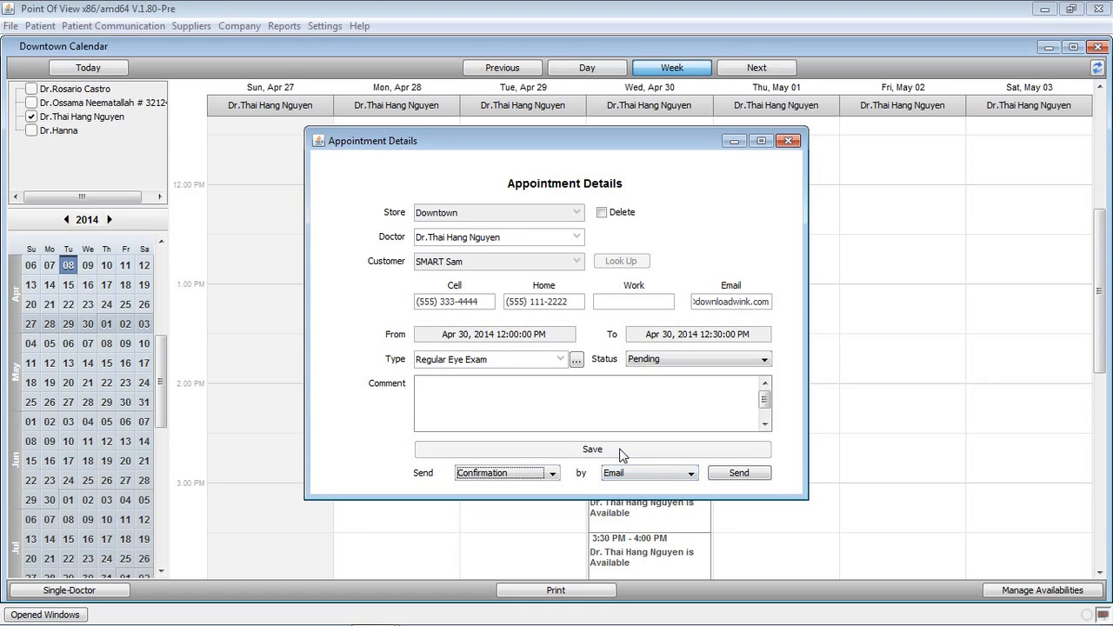
pyautogui.click(789, 141)
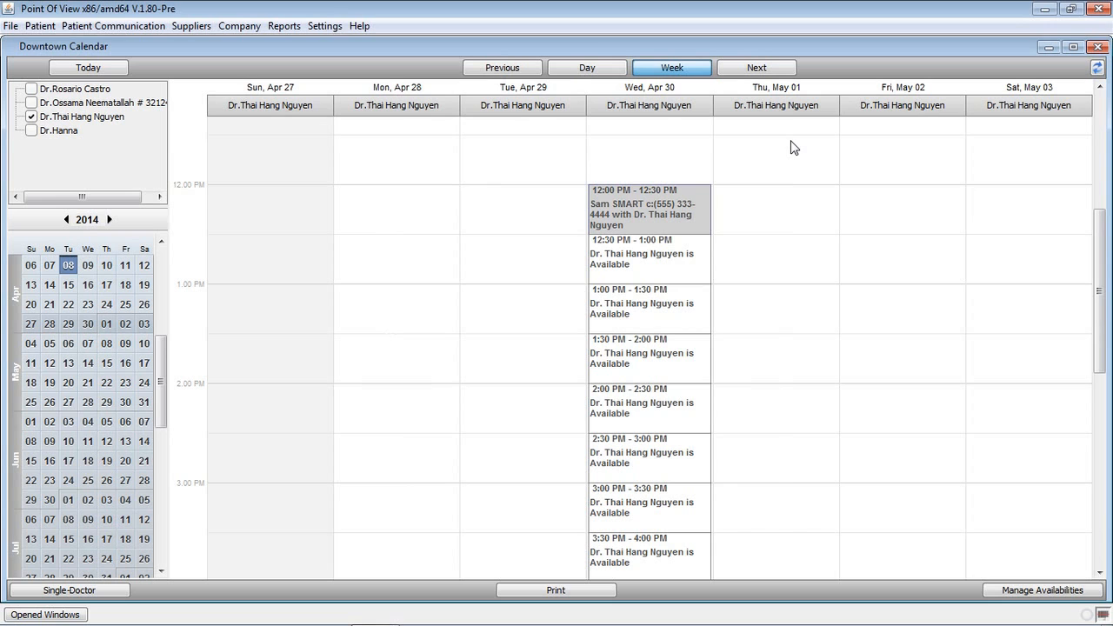
# Close the appointment calendar and open the booked patient's file by searching their name.
pyautogui.click(1098, 46)
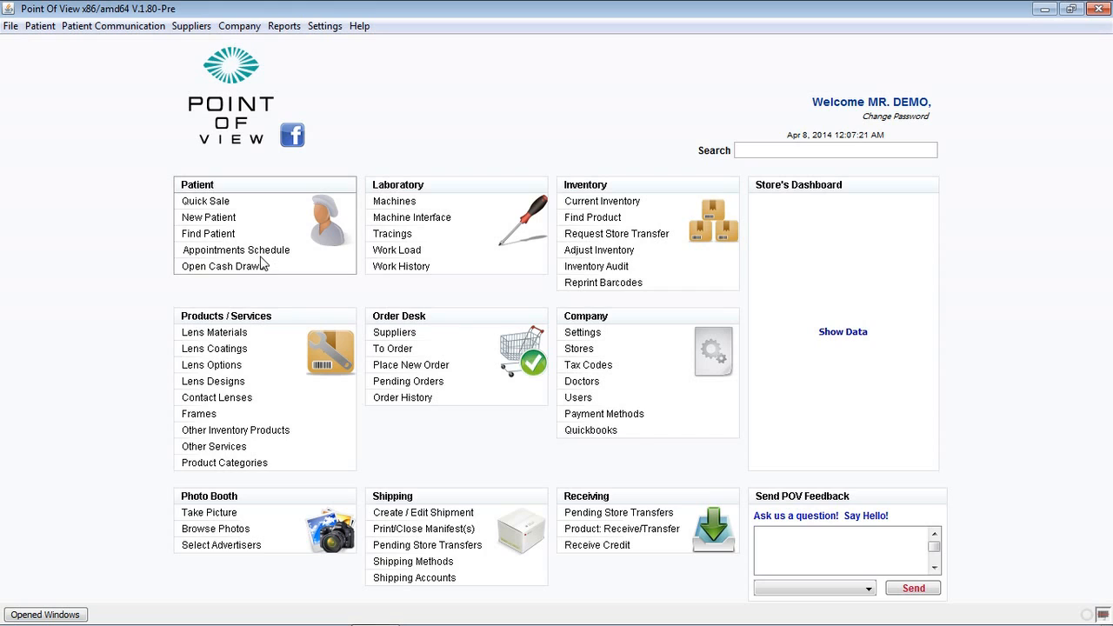
pyautogui.click(209, 233)
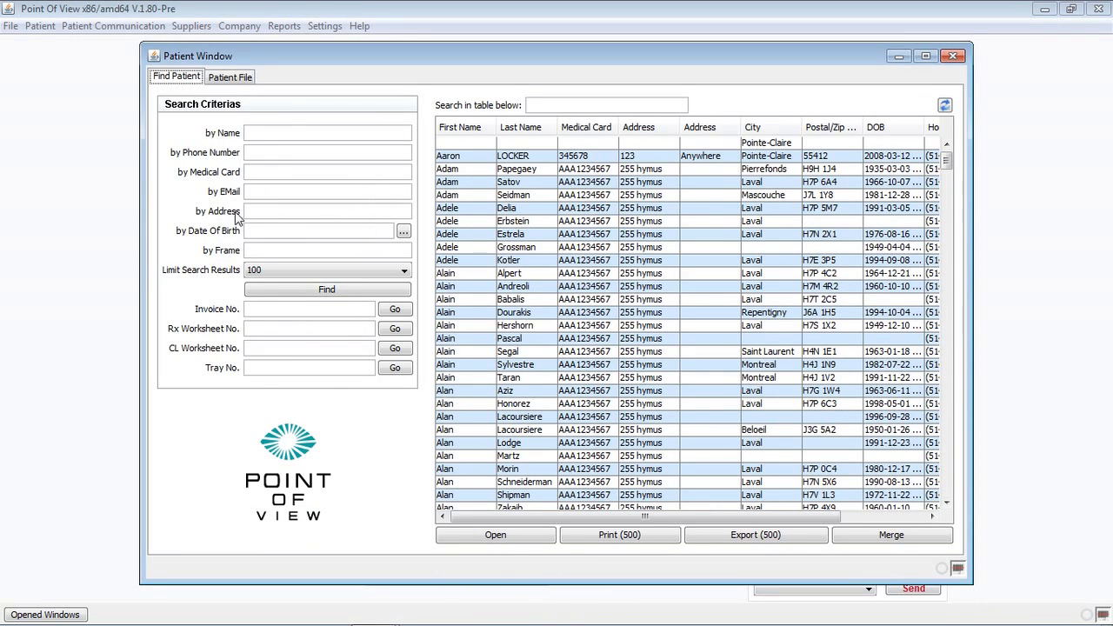
pyautogui.click(284, 134)
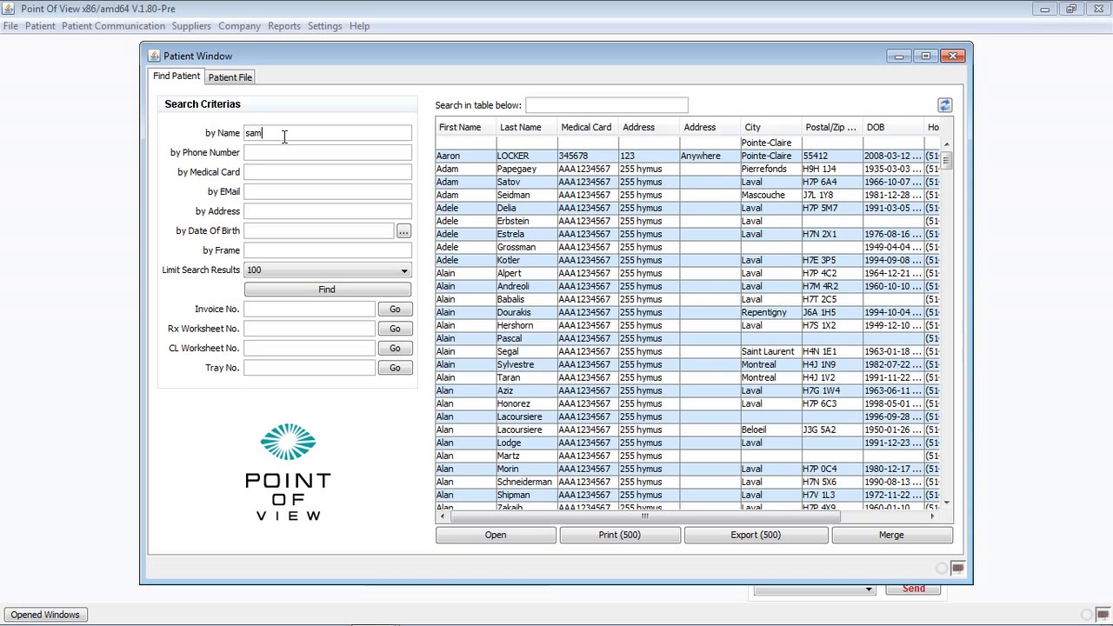
pyautogui.press('Return')
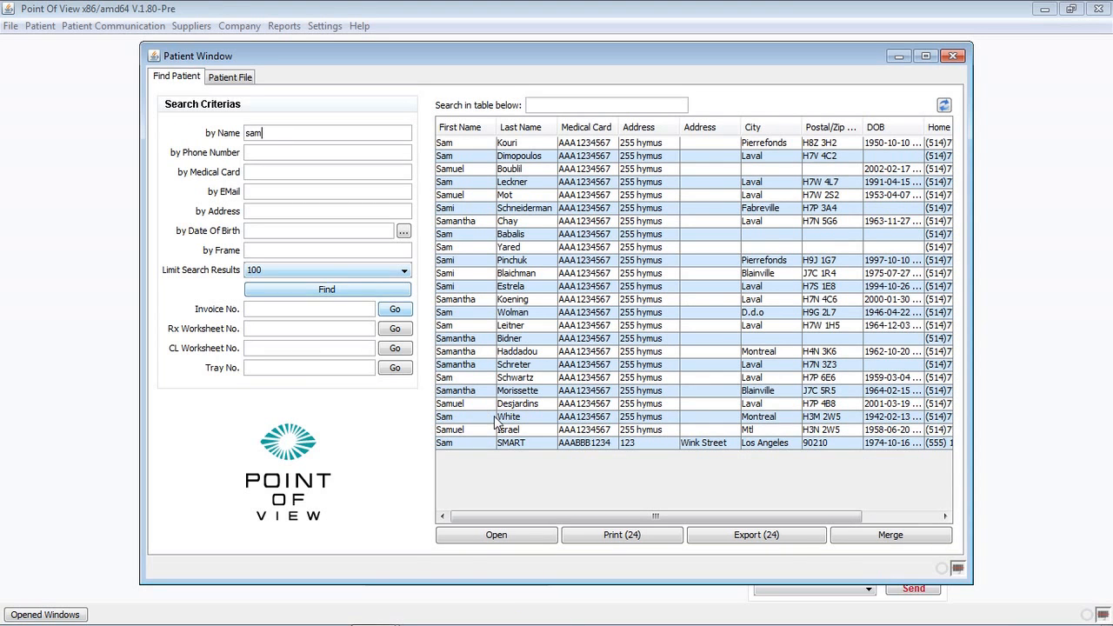
pyautogui.doubleClick(511, 445)
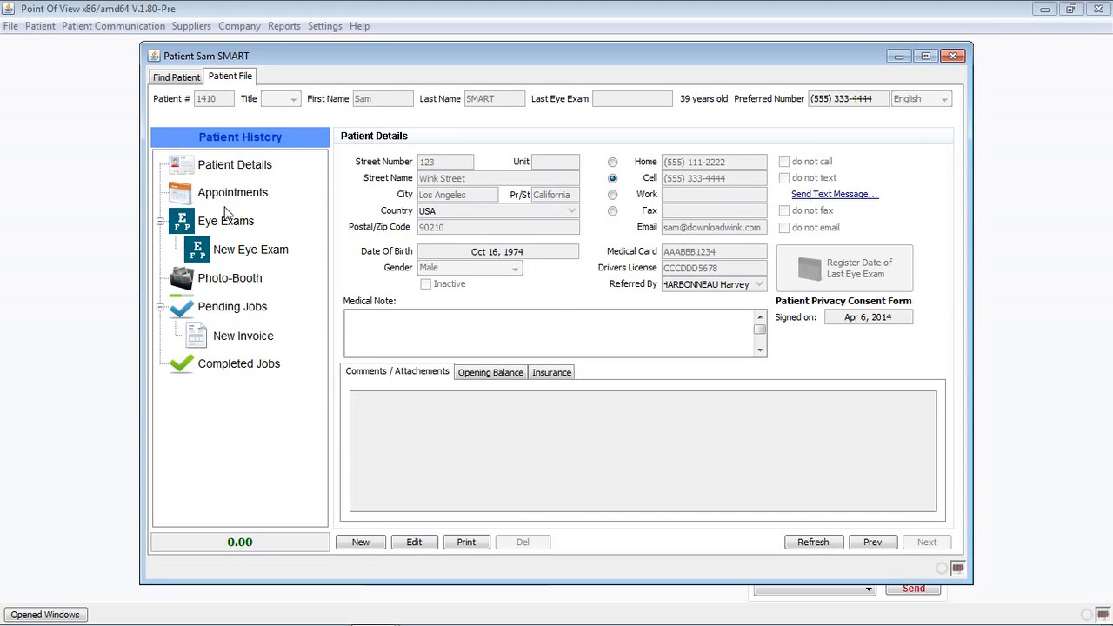
# Start a new invoice with a 75.00 Regular Eye Exam, found by searching 'exam', without charging a card.
pyautogui.click(242, 345)
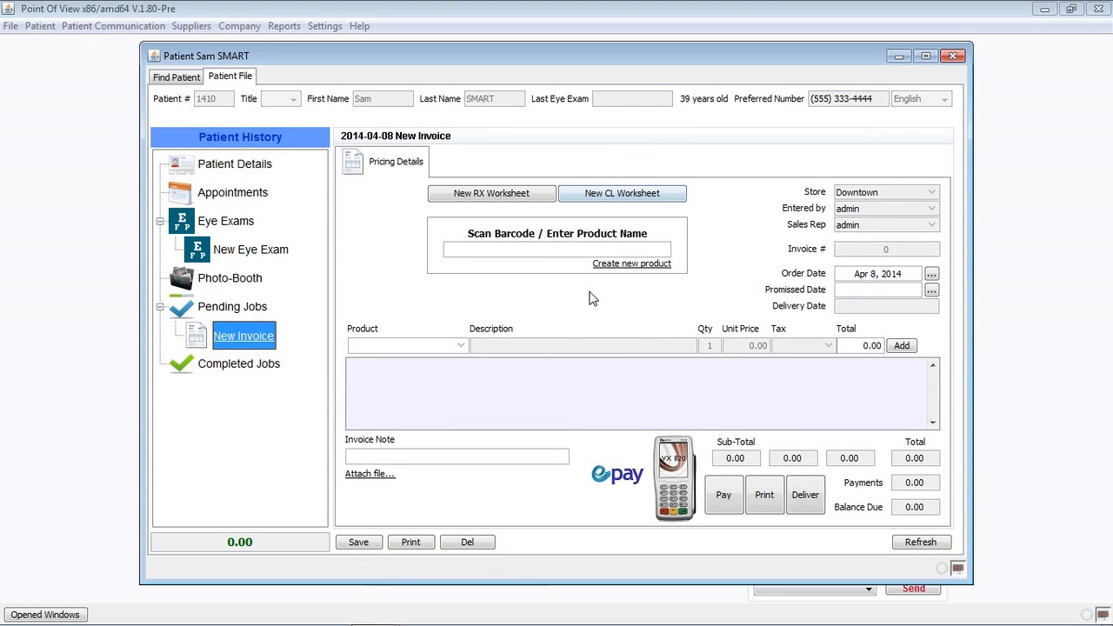
pyautogui.click(523, 251)
pyautogui.write('exam')
pyautogui.press('Return')
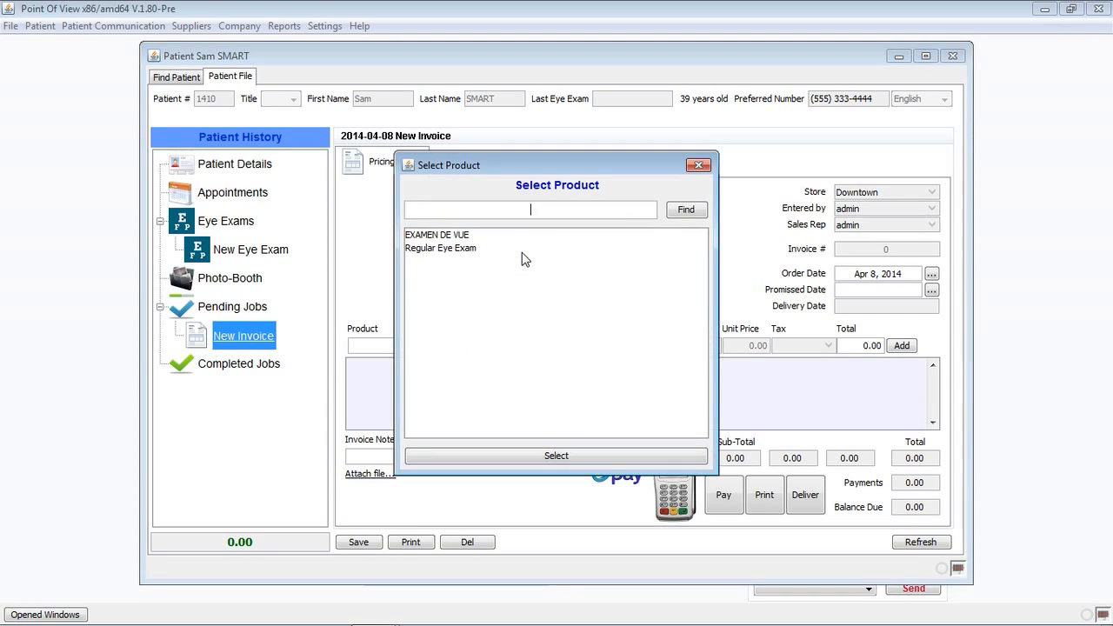
pyautogui.click(448, 253)
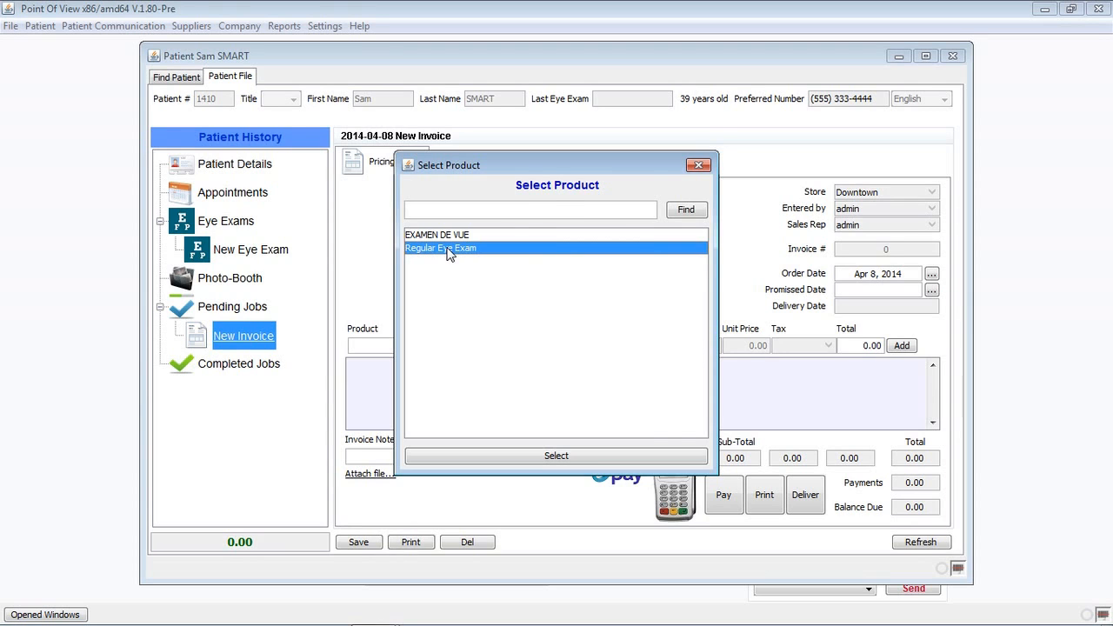
pyautogui.doubleClick(448, 252)
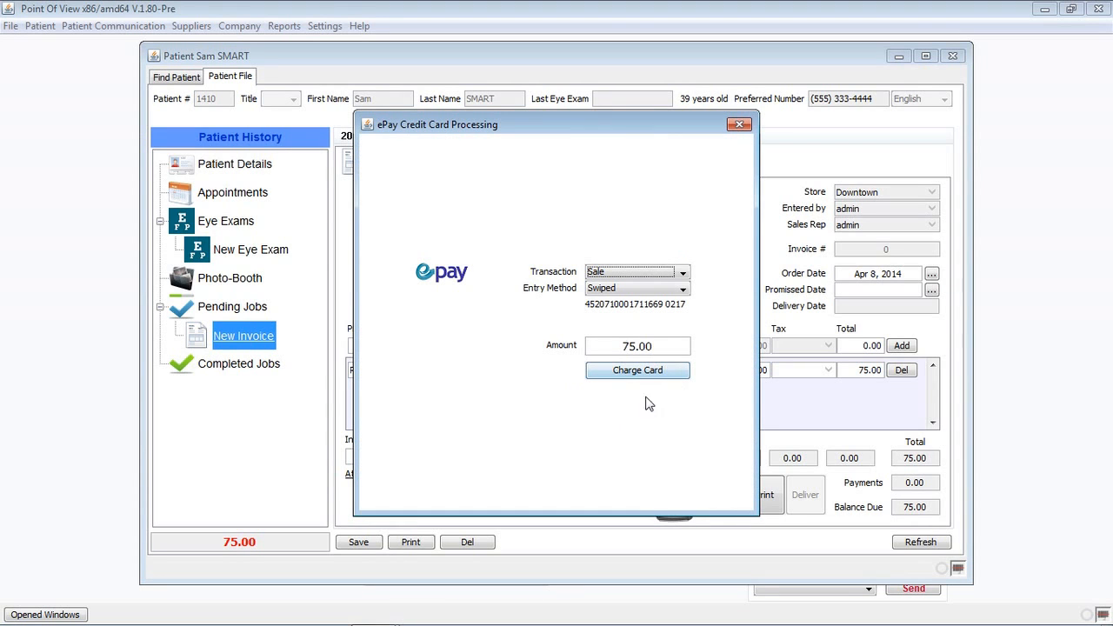
pyautogui.click(739, 125)
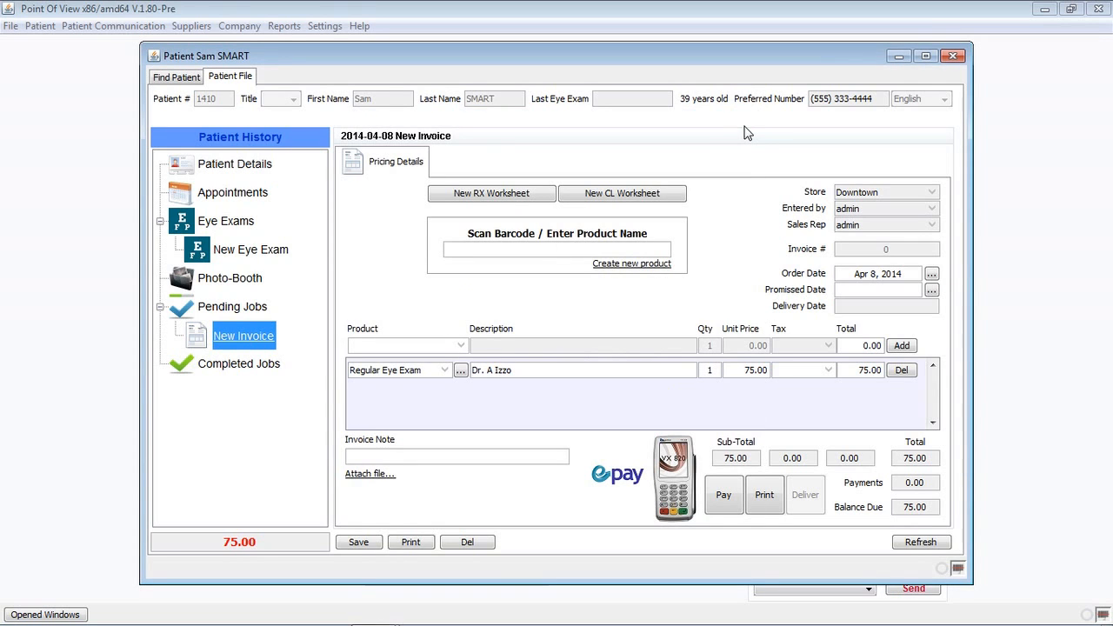
# Start a new Rx worksheet with right-eye SPH -5.25, CYL -0.50 and AXIS 180.
pyautogui.click(496, 202)
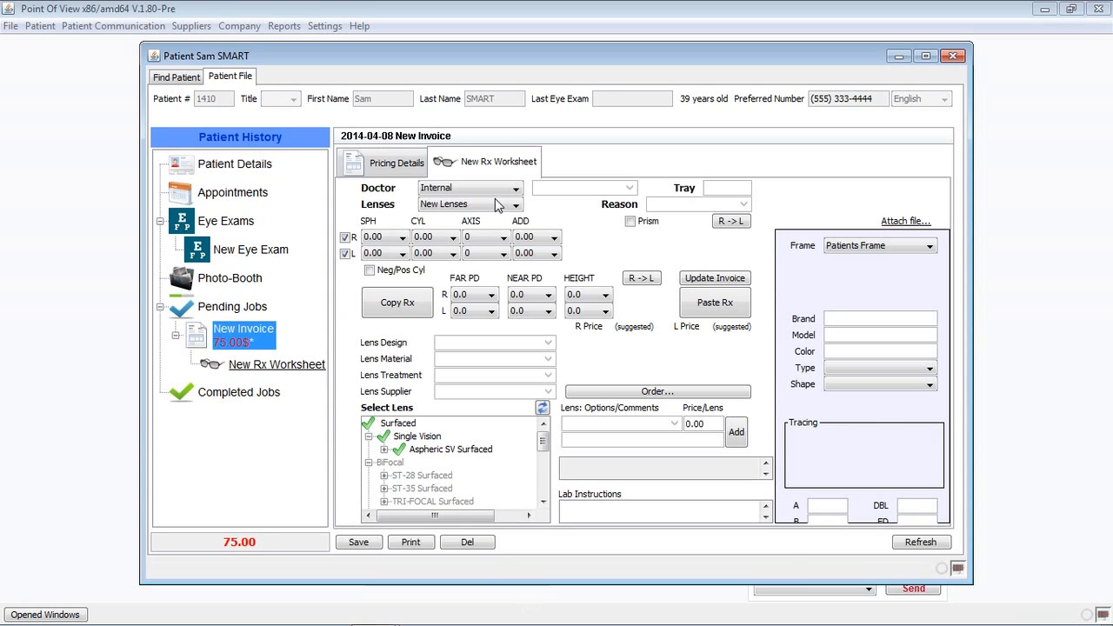
pyautogui.click(403, 237)
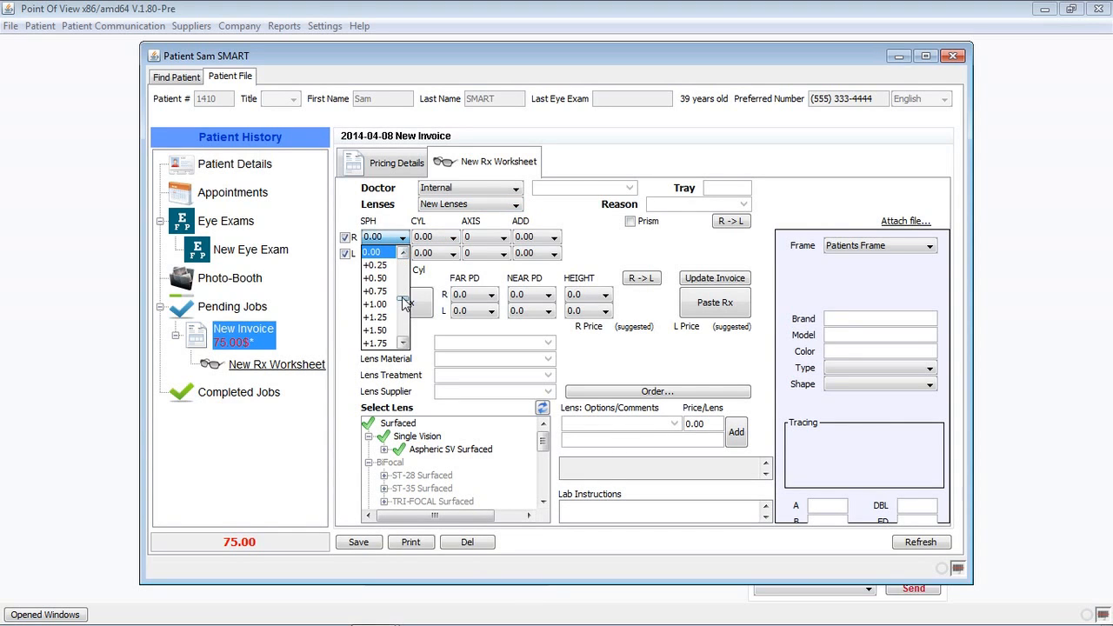
pyautogui.scroll(5, 404, 300)
pyautogui.scroll(4, 404, 300)
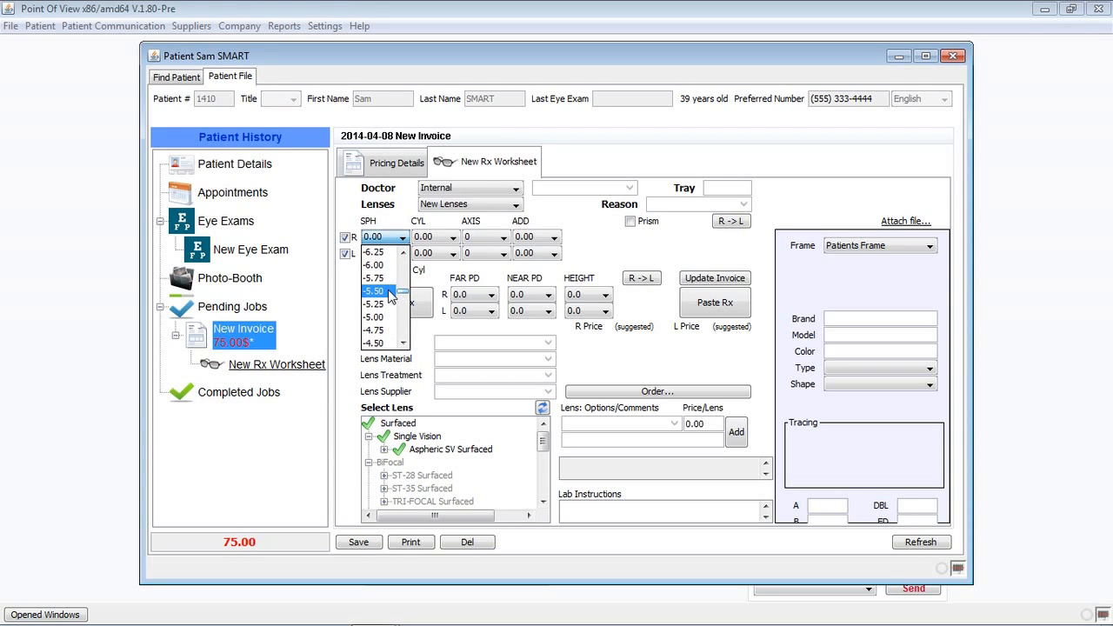
pyautogui.click(386, 306)
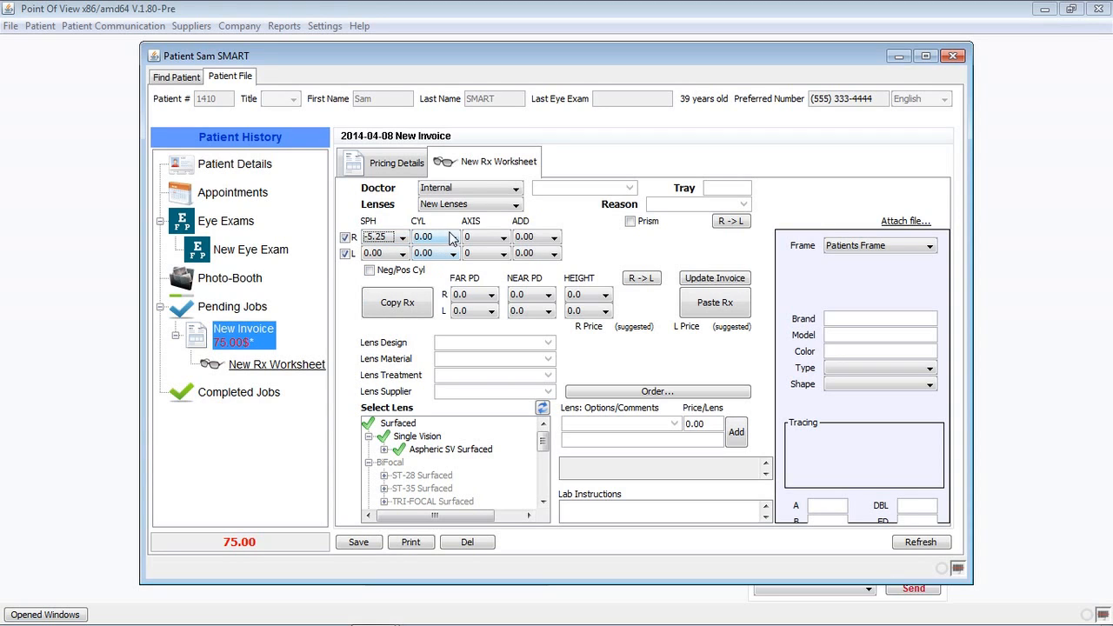
pyautogui.click(451, 238)
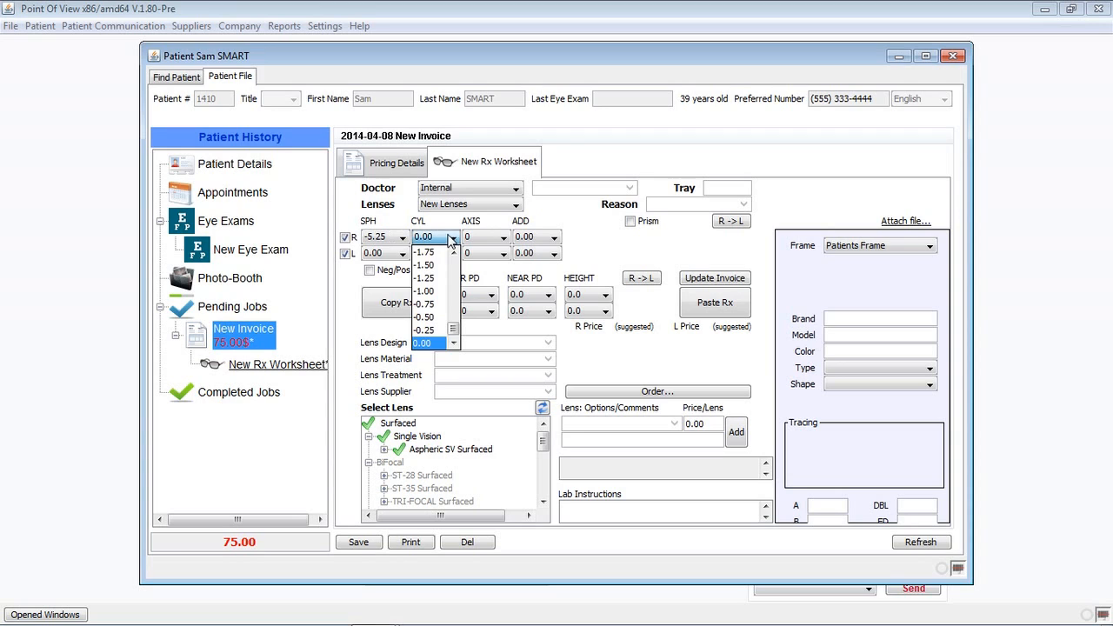
pyautogui.click(433, 317)
pyautogui.click(488, 241)
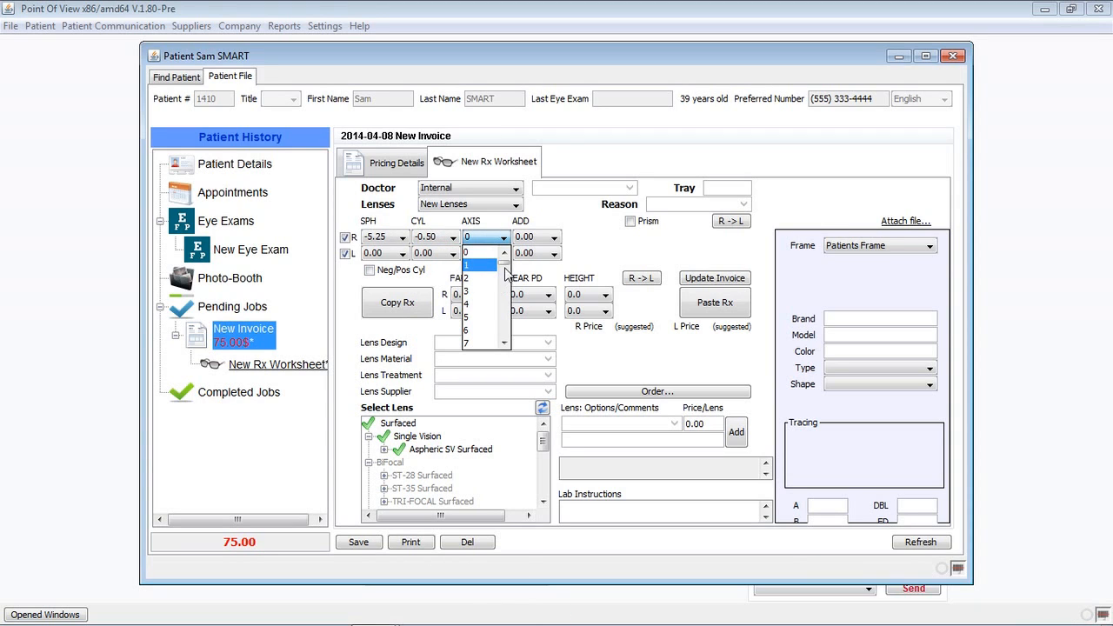
pyautogui.moveTo(504, 260); pyautogui.dragTo(505, 343)
pyautogui.click(483, 344)
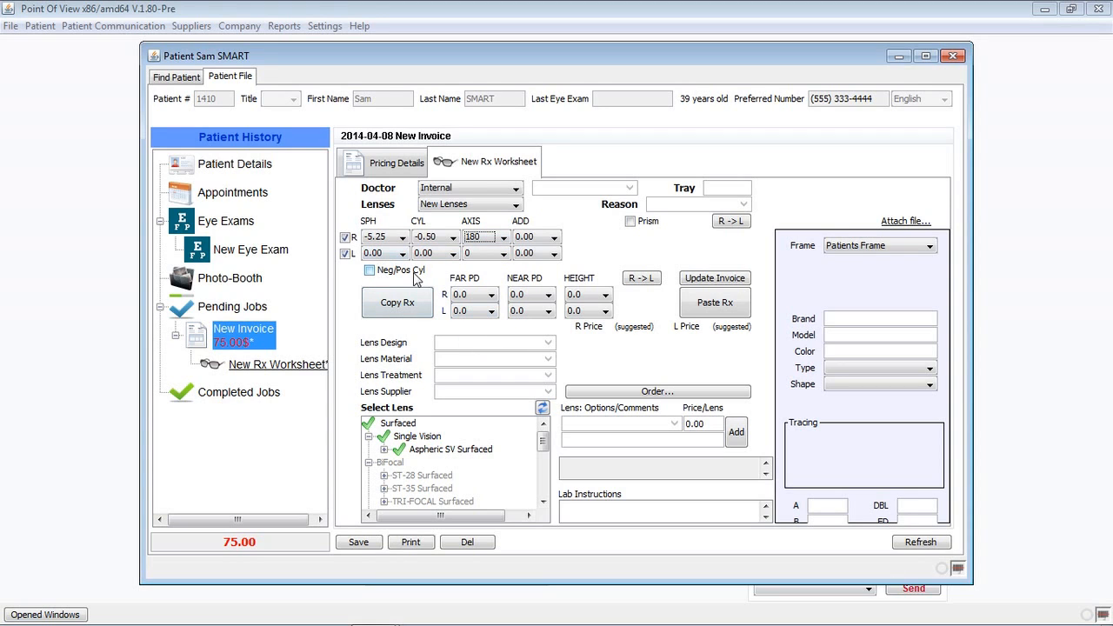
# Set right-eye ADD +2.00, toggle prism on and off, and copy the prescription to the left eye.
pyautogui.click(554, 238)
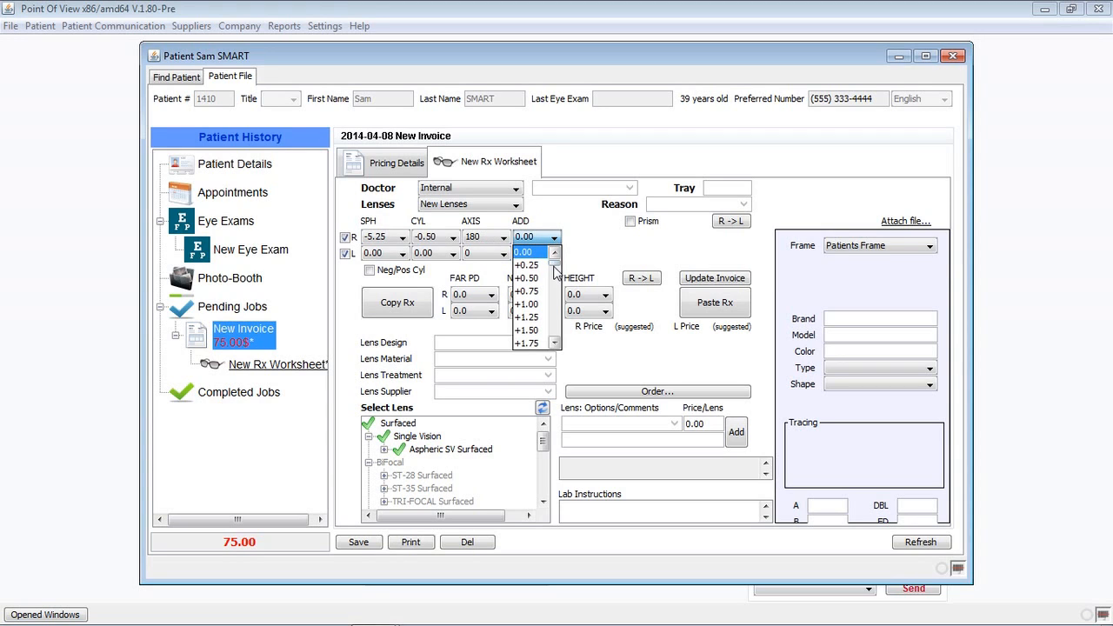
pyautogui.click(556, 345)
pyautogui.click(556, 345)
pyautogui.click(532, 331)
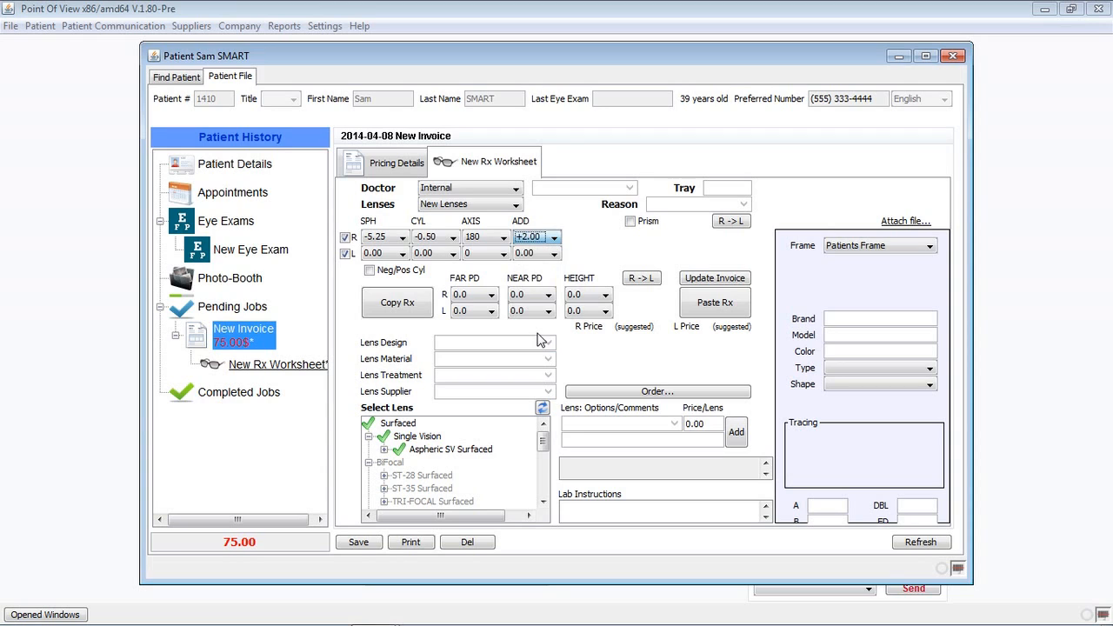
pyautogui.click(632, 223)
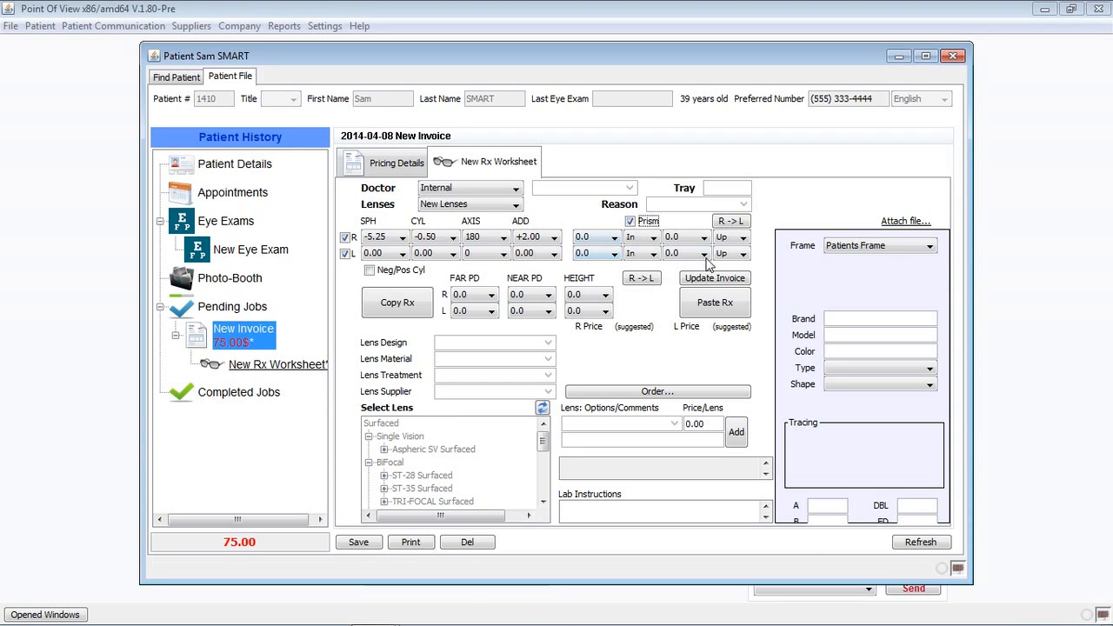
pyautogui.click(631, 222)
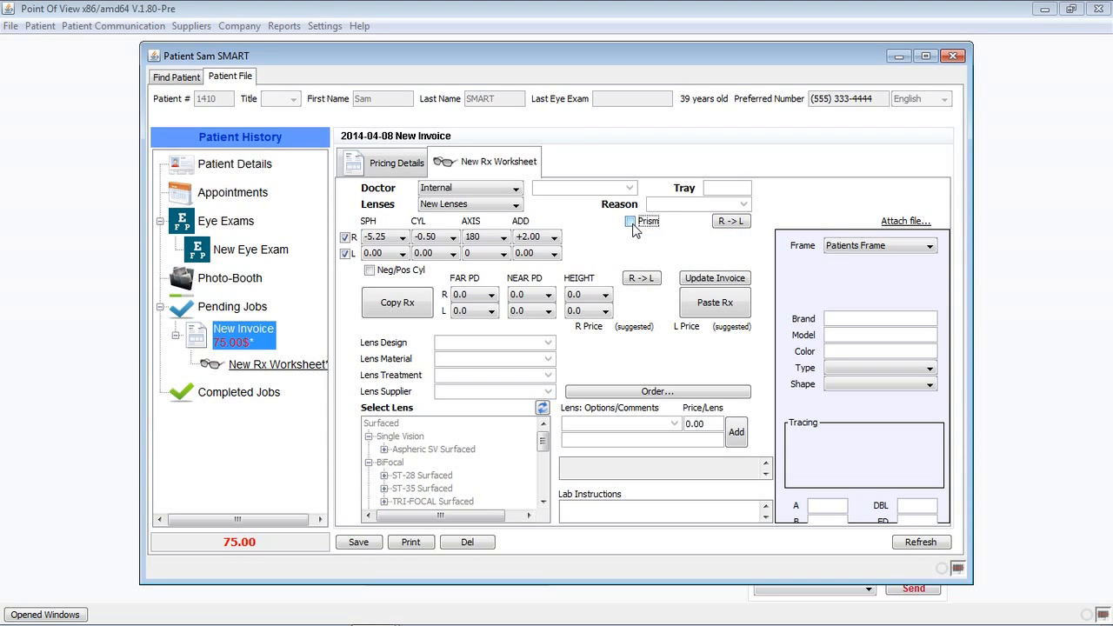
pyautogui.click(728, 224)
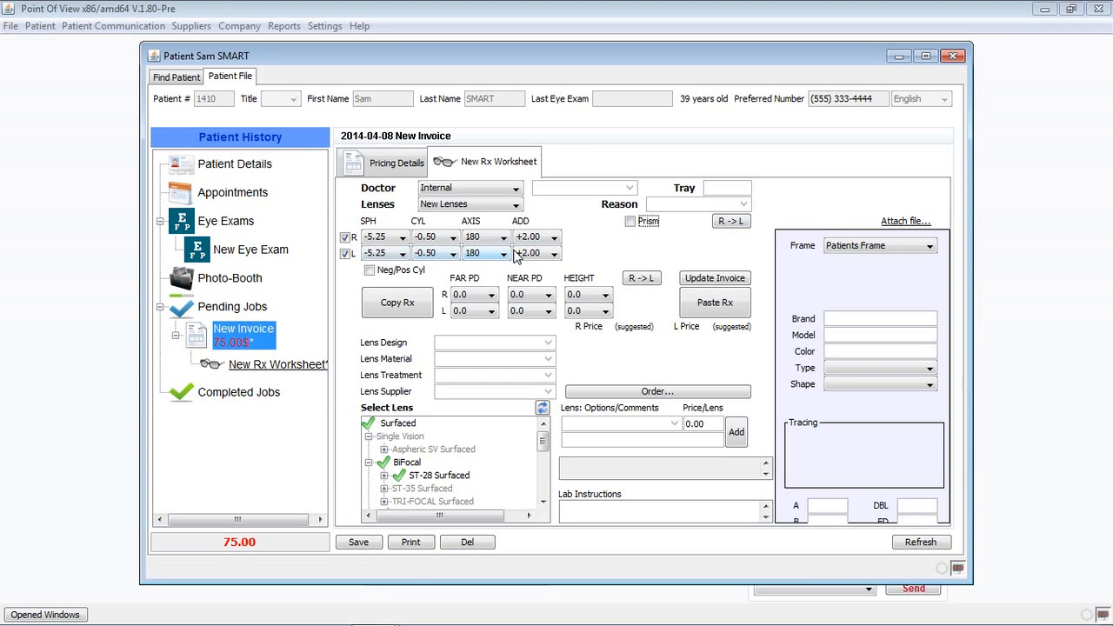
# Change the left-eye sphere to -3.75.
pyautogui.click(402, 253)
pyautogui.moveTo(406, 307); pyautogui.dragTo(405, 310)
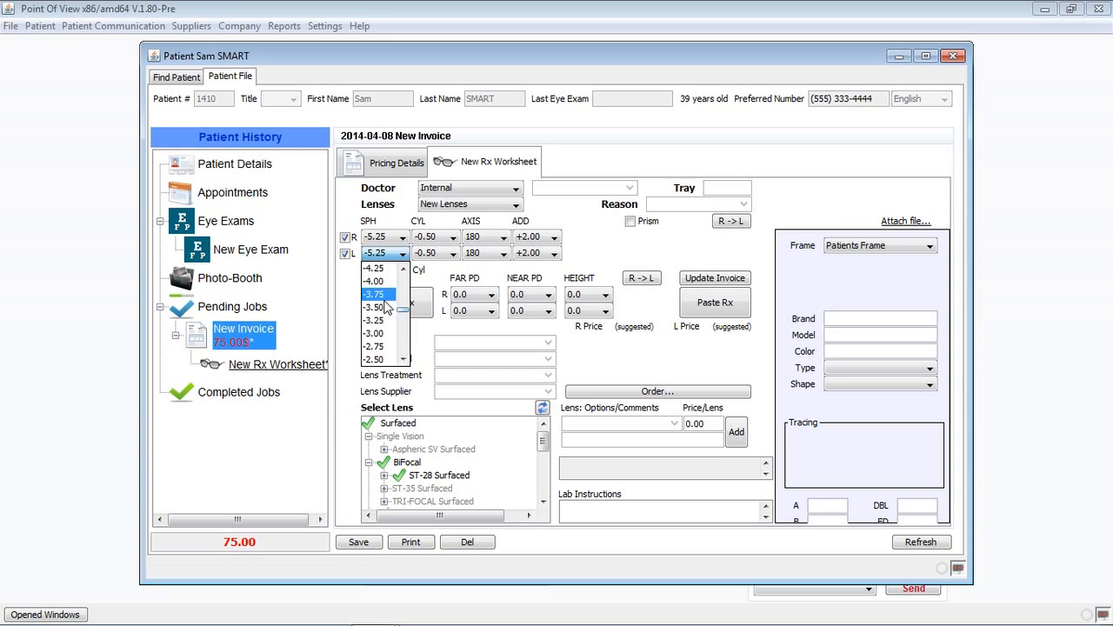
pyautogui.click(396, 306)
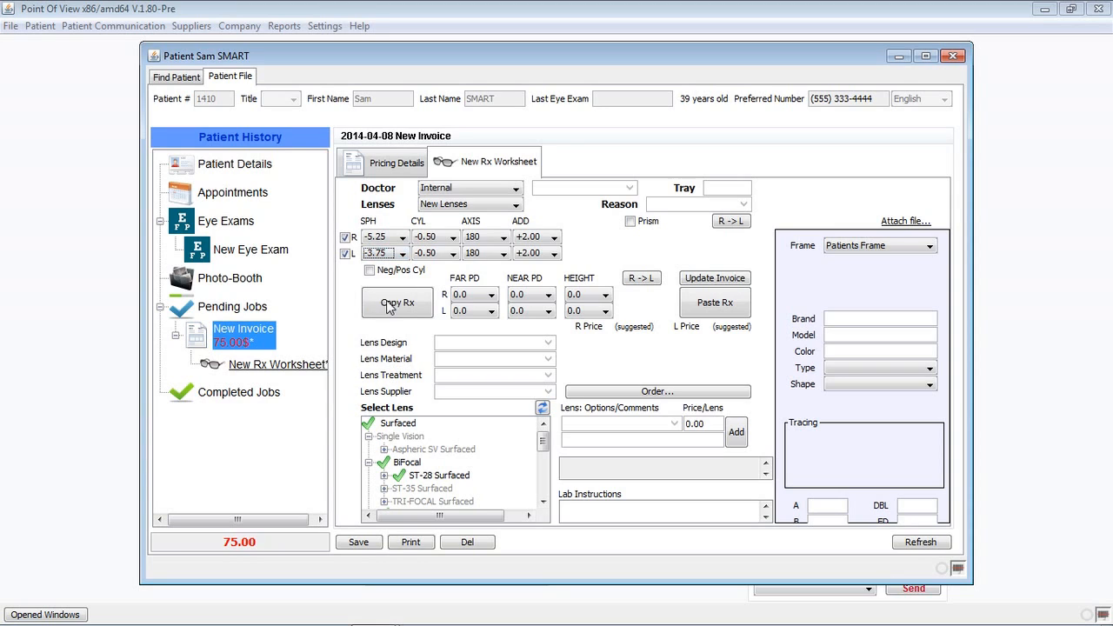
# Enter far PD 22.0, near PD 20.0 and height 14.0 for both eyes.
pyautogui.click(470, 296)
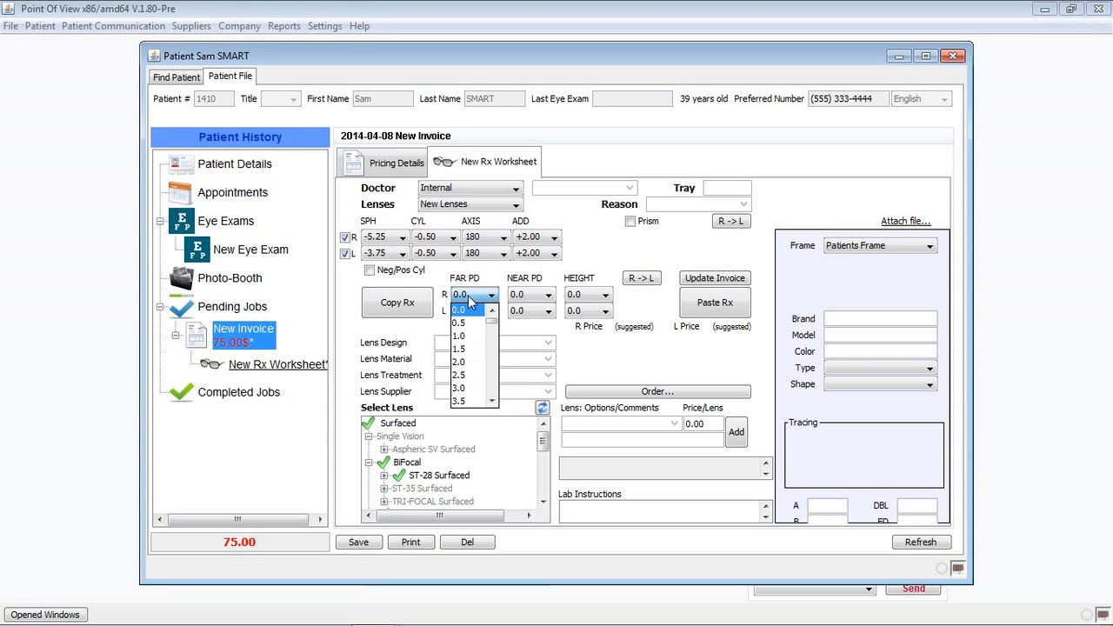
pyautogui.write('22')
pyautogui.press('Tab')
pyautogui.write('2')
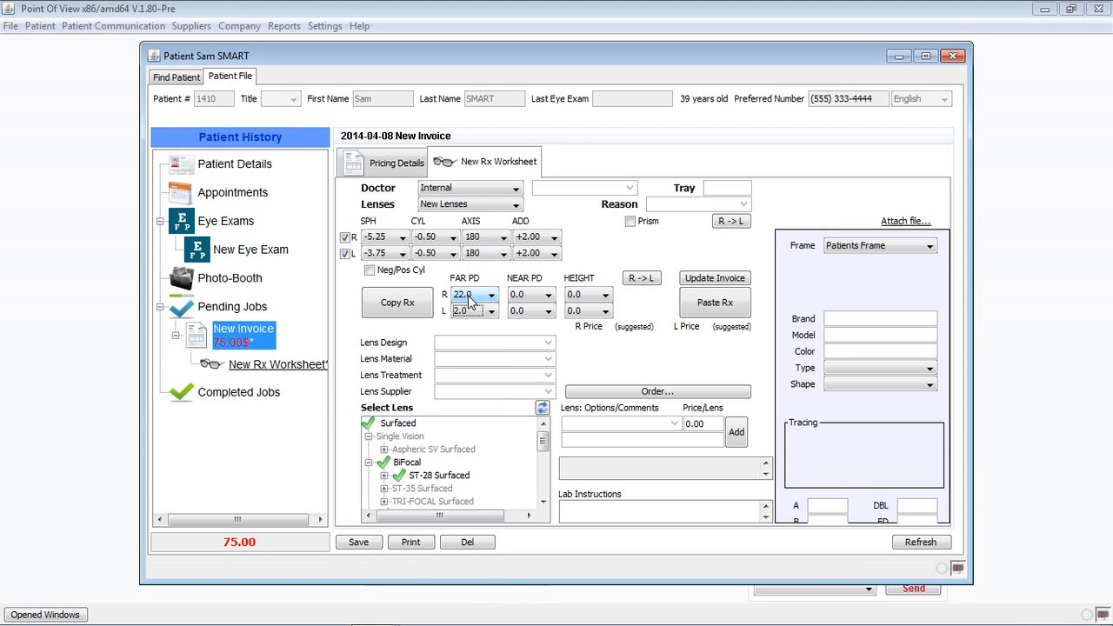
pyautogui.write('2')
pyautogui.press('Tab')
pyautogui.press('Tab')
pyautogui.press('Tab')
pyautogui.write('14')
pyautogui.press('Tab')
pyautogui.write('1')
pyautogui.press('Tab')
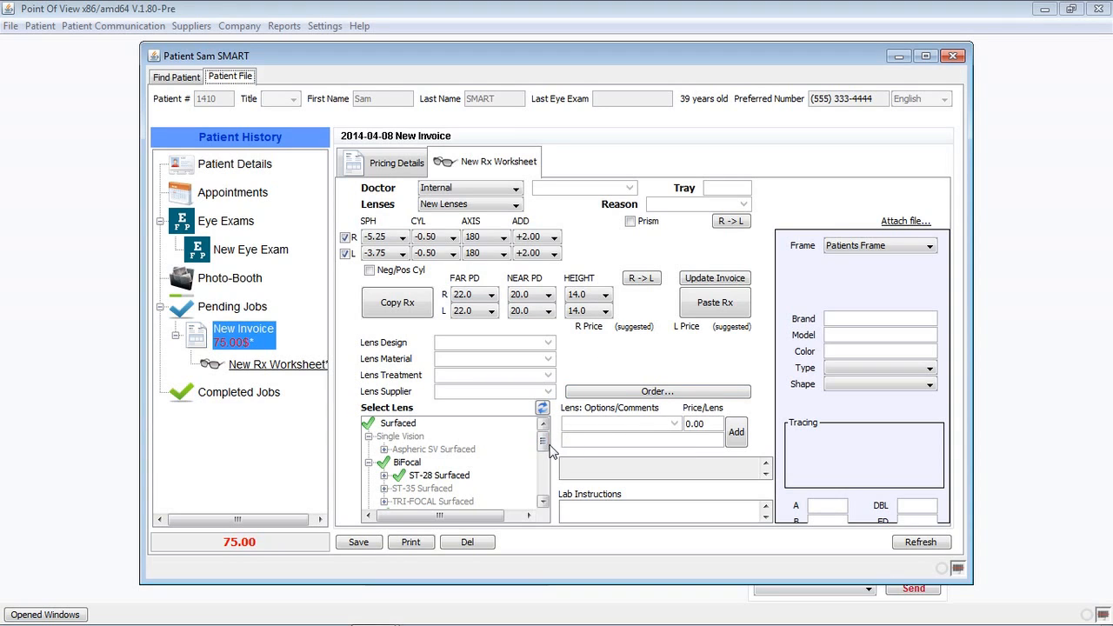
pyautogui.moveTo(542, 441)
pyautogui.mouseDown()
pyautogui.moveTo(547, 498)
pyautogui.moveTo(543, 448)
pyautogui.moveTo(541, 494)
pyautogui.moveTo(542, 463)
pyautogui.mouseUp()
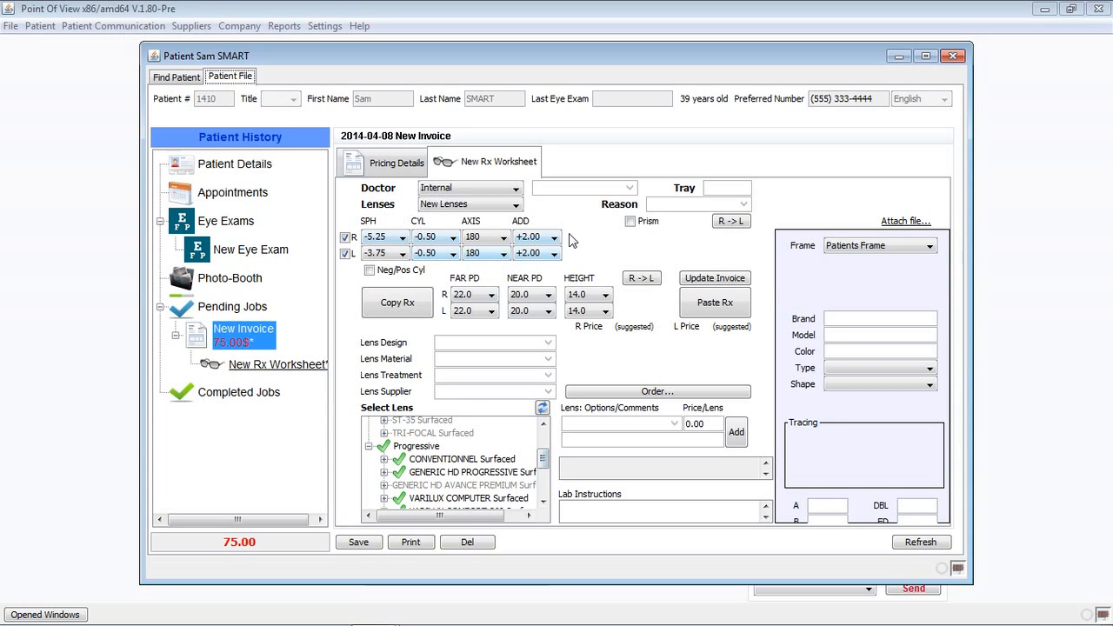
# Choose VARILUX PHYSIO 360 Surfaced 1.67 FORFAIT GENERIC lenses from NIKON, then look up frame barcode 600.
pyautogui.moveTo(541, 459); pyautogui.dragTo(541, 474)
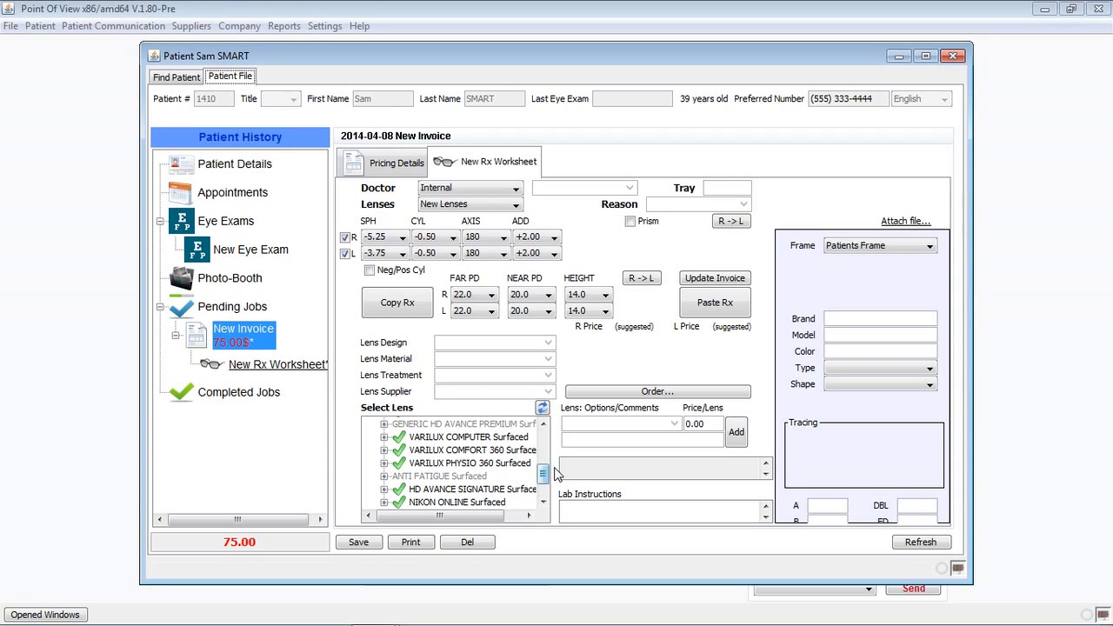
pyautogui.doubleClick(477, 463)
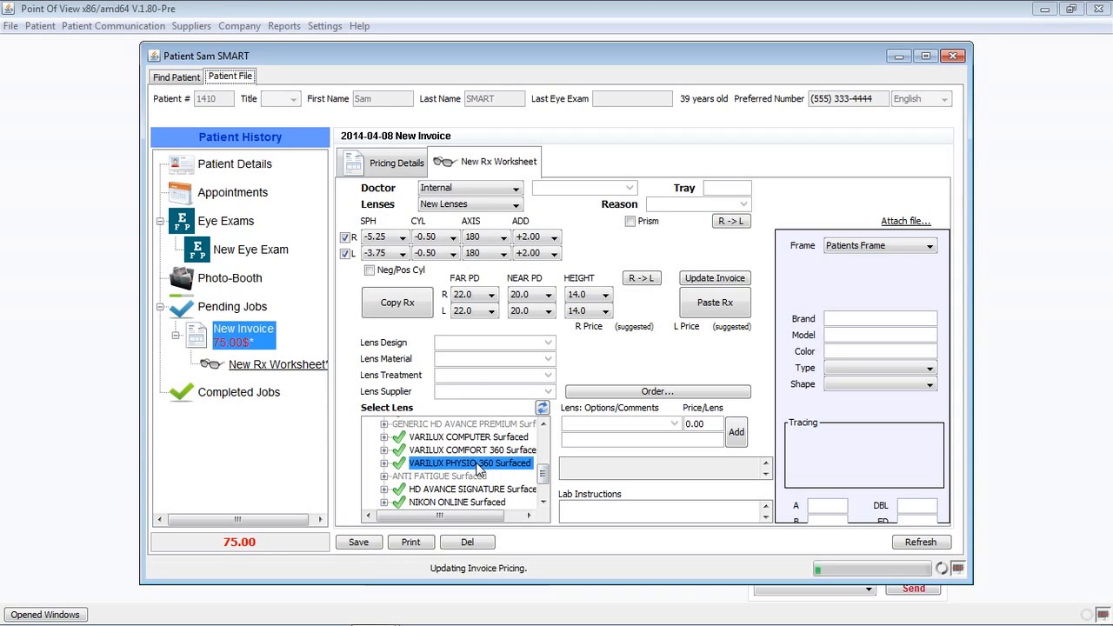
pyautogui.doubleClick(437, 492)
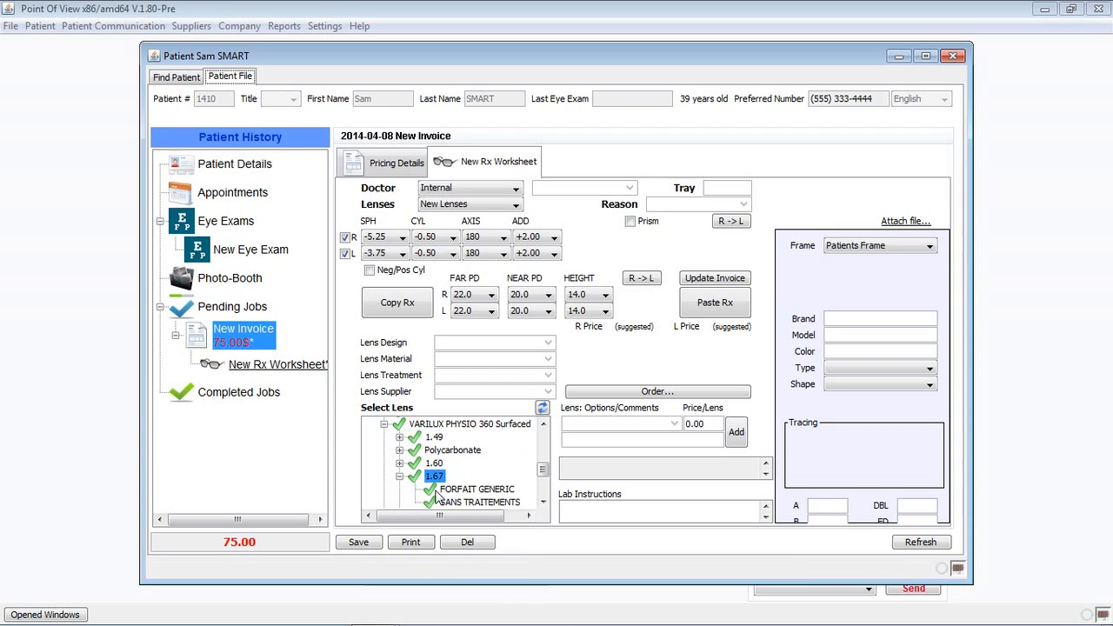
pyautogui.click(483, 490)
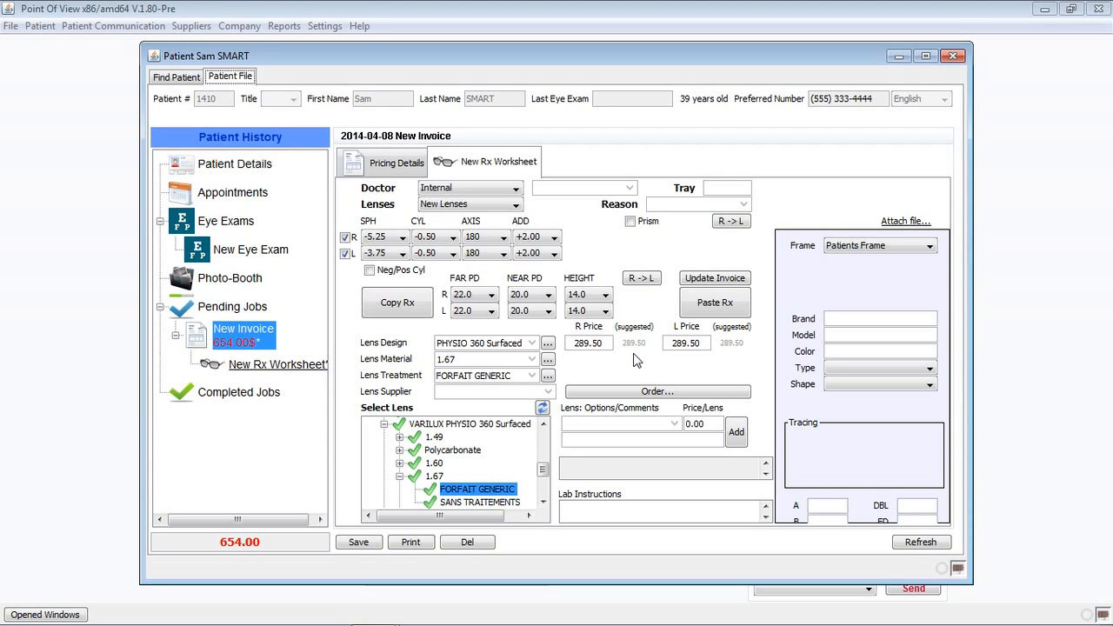
pyautogui.click(547, 392)
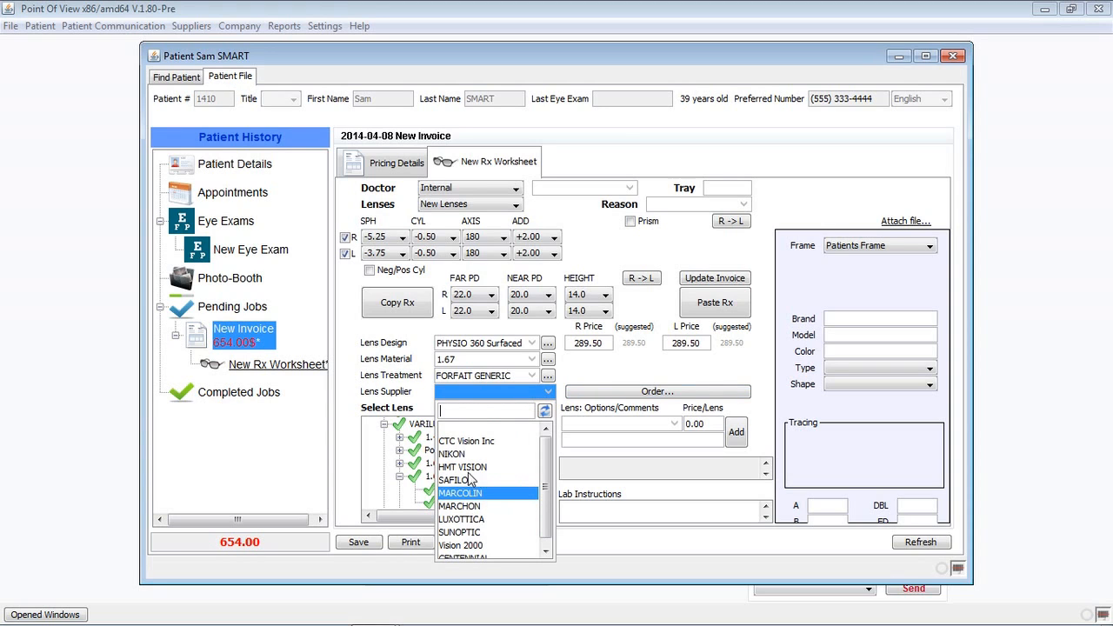
pyautogui.click(459, 454)
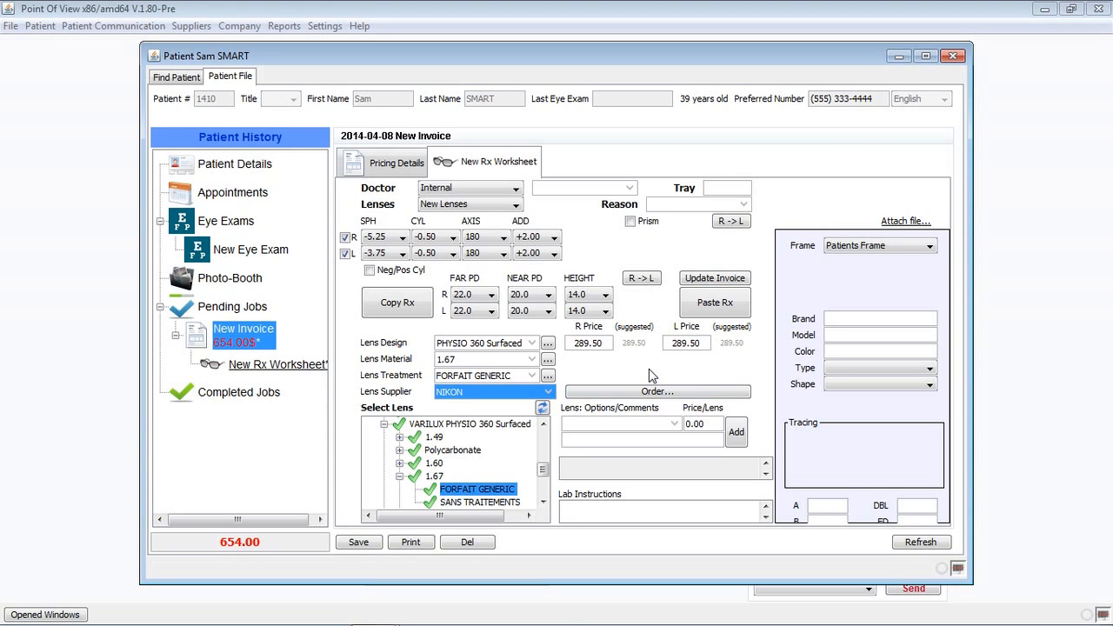
pyautogui.write('600')
pyautogui.press('Return')
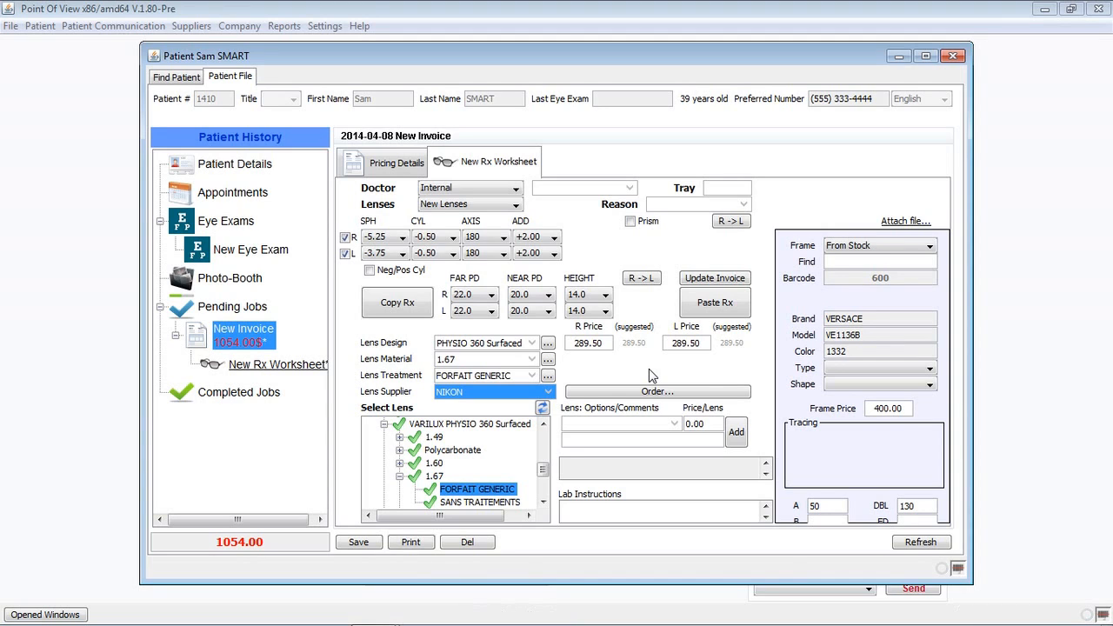
# Select the Slick Frames SF789 Blue frame from a 'slick' search and price it at 250.00.
pyautogui.click(873, 260)
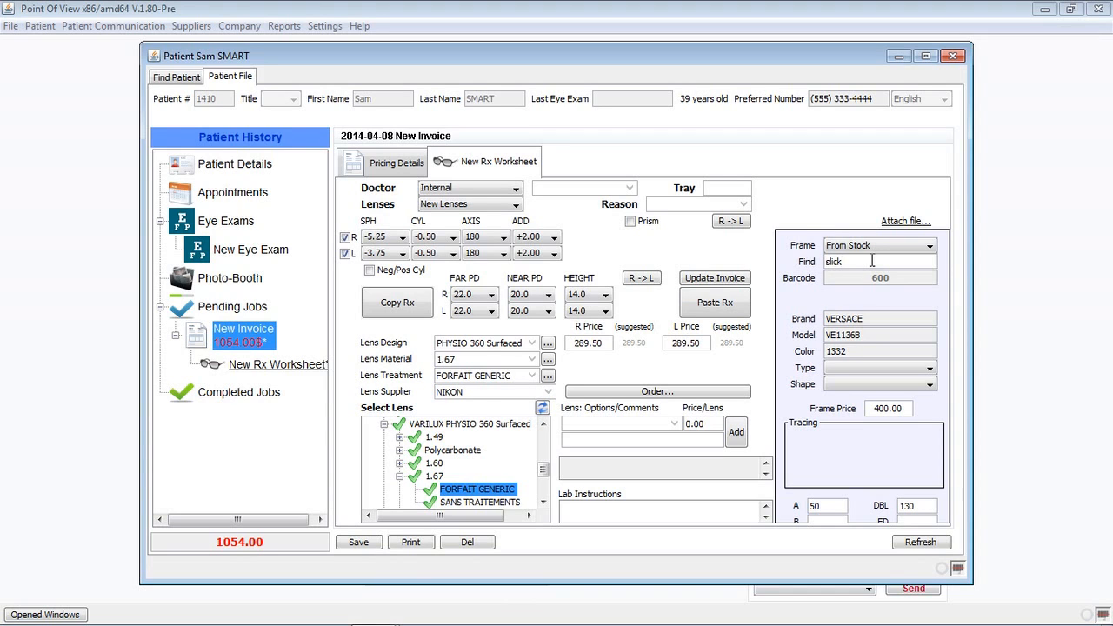
pyautogui.press('Return')
pyautogui.doubleClick(583, 300)
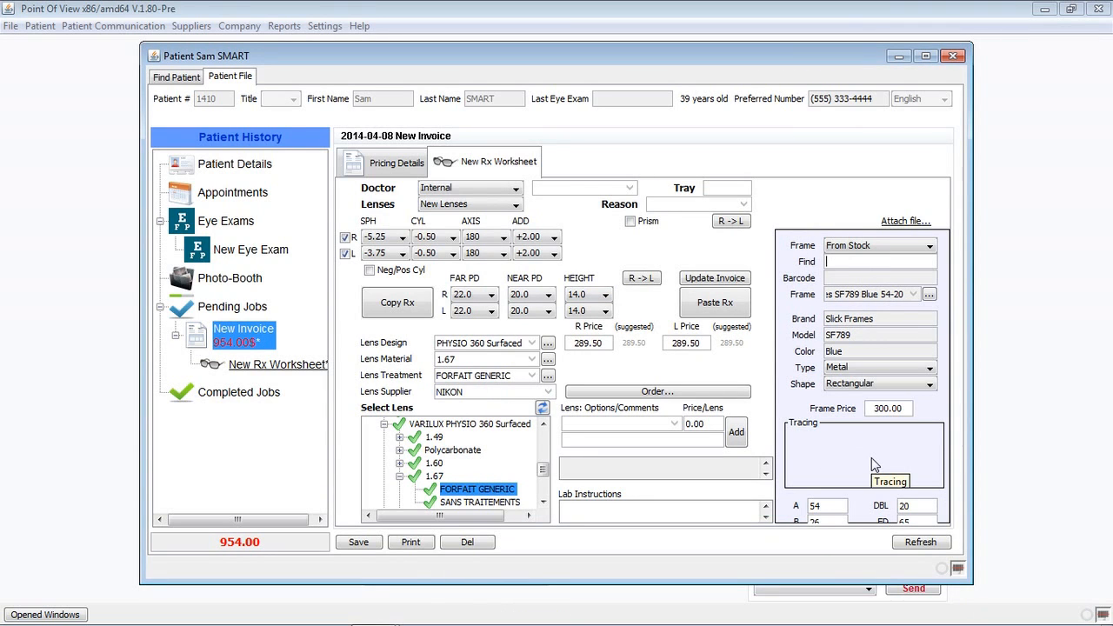
pyautogui.click(881, 409)
pyautogui.write('250')
pyautogui.press('Tab')
# Add the lab instruction 'add 1mm' and return to the invoice pricing details.
pyautogui.click(594, 510)
pyautogui.write('add 1mm')
pyautogui.click(394, 166)
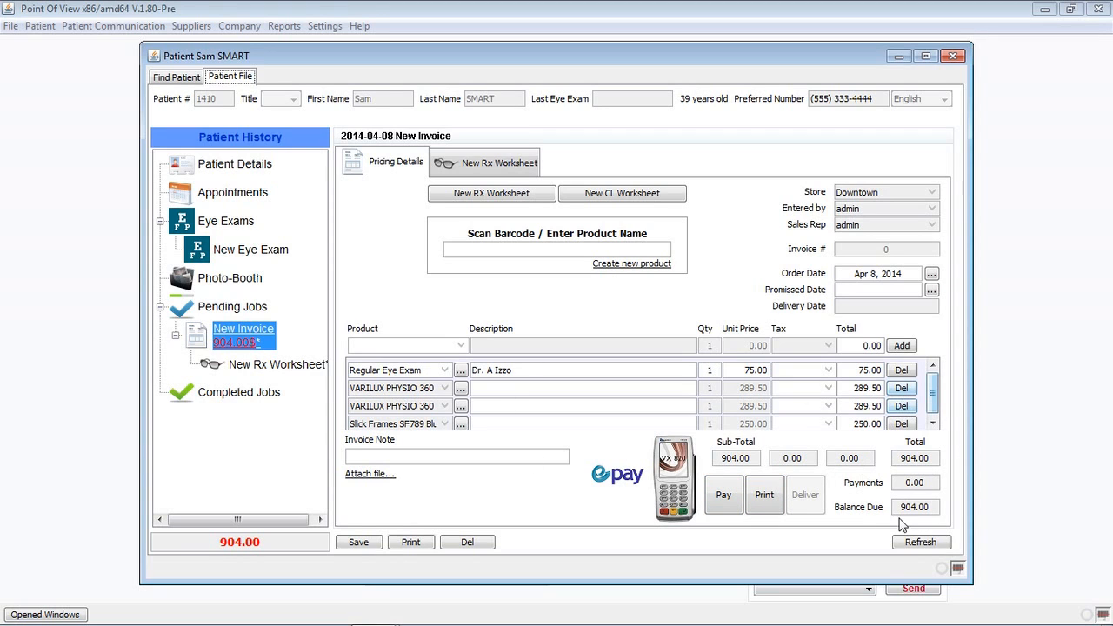
# Dismiss the ePay window, add a 300 CASH payment leaving 604.00 due, and reopen the Rx worksheet.
pyautogui.click(934, 422)
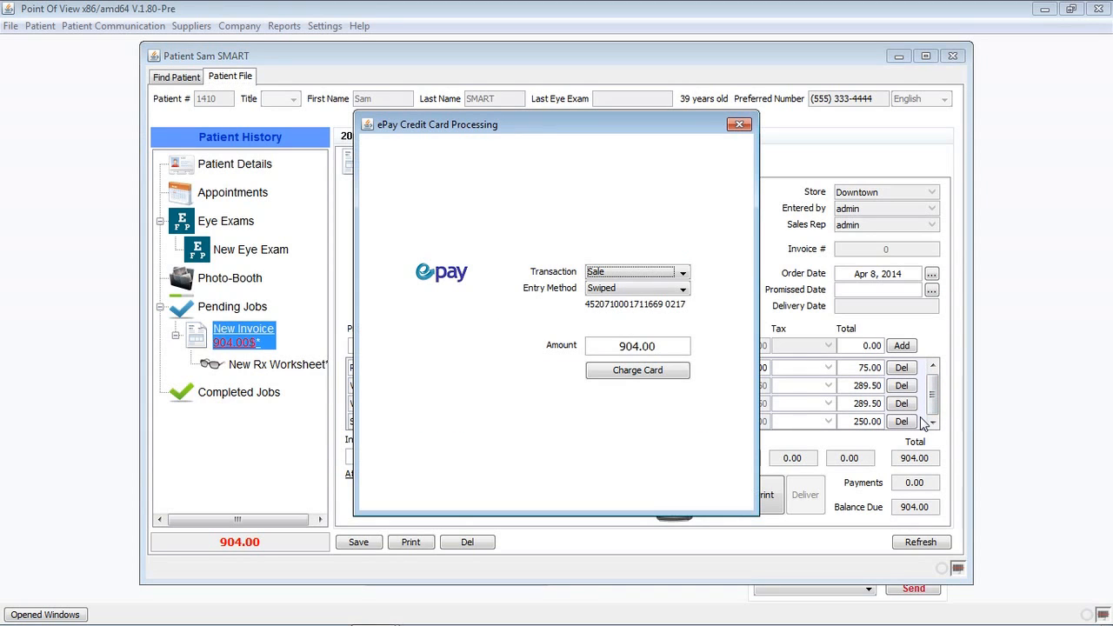
pyautogui.click(740, 123)
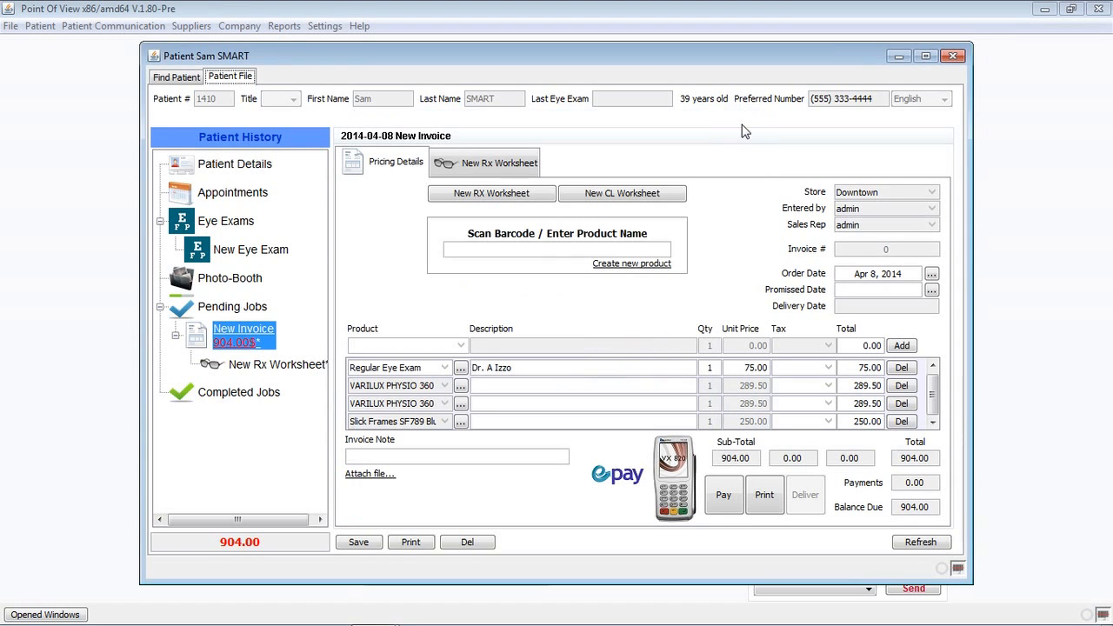
pyautogui.click(725, 504)
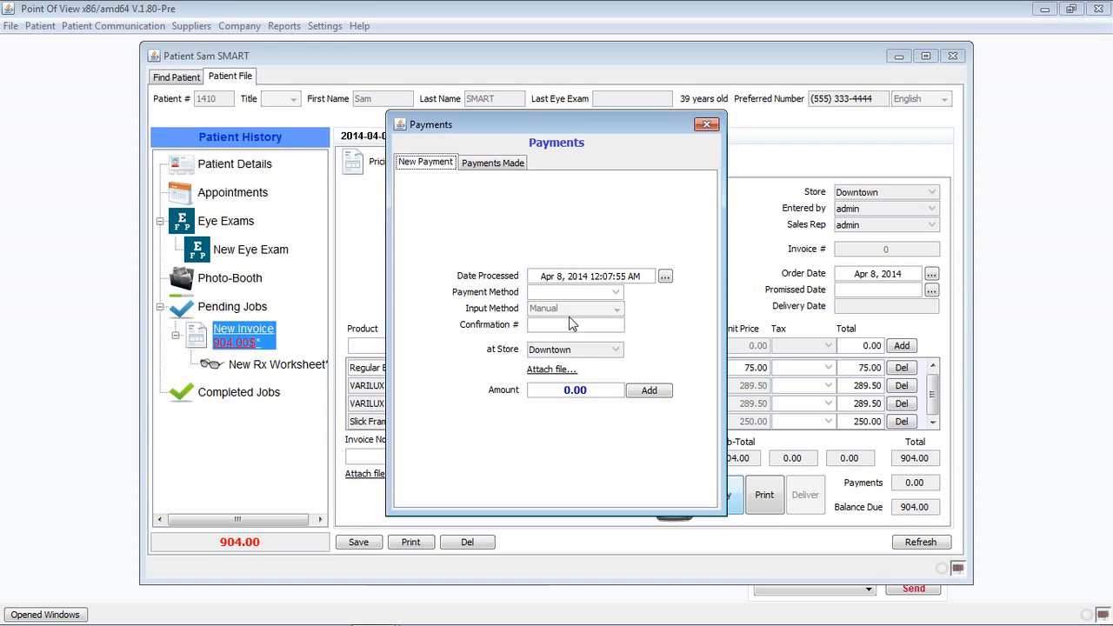
pyautogui.click(563, 293)
pyautogui.click(548, 355)
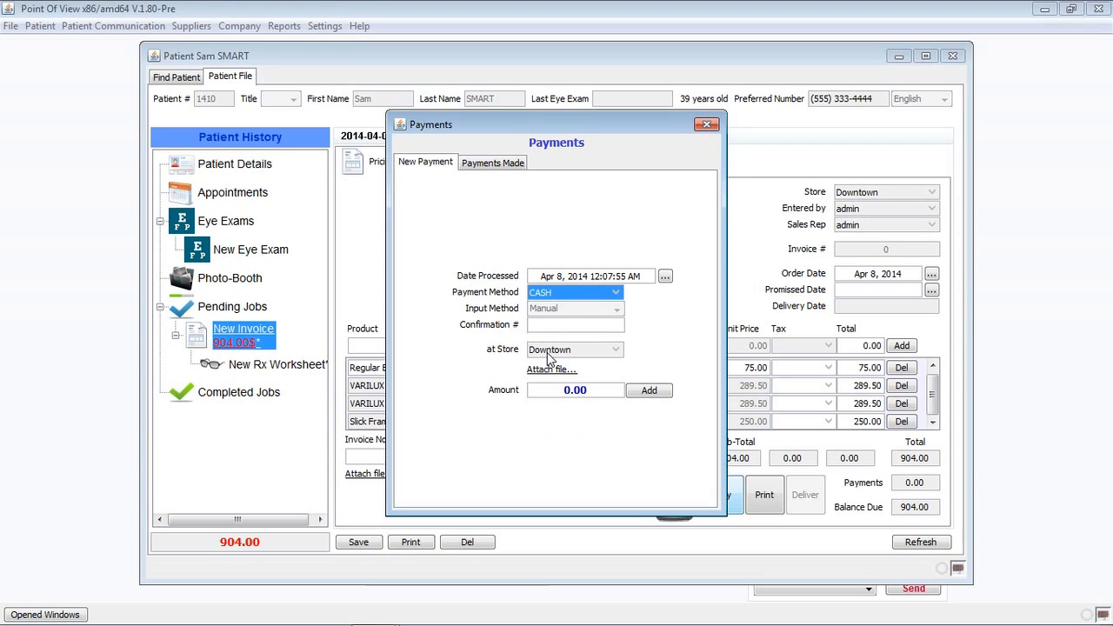
pyautogui.click(570, 391)
pyautogui.write('300')
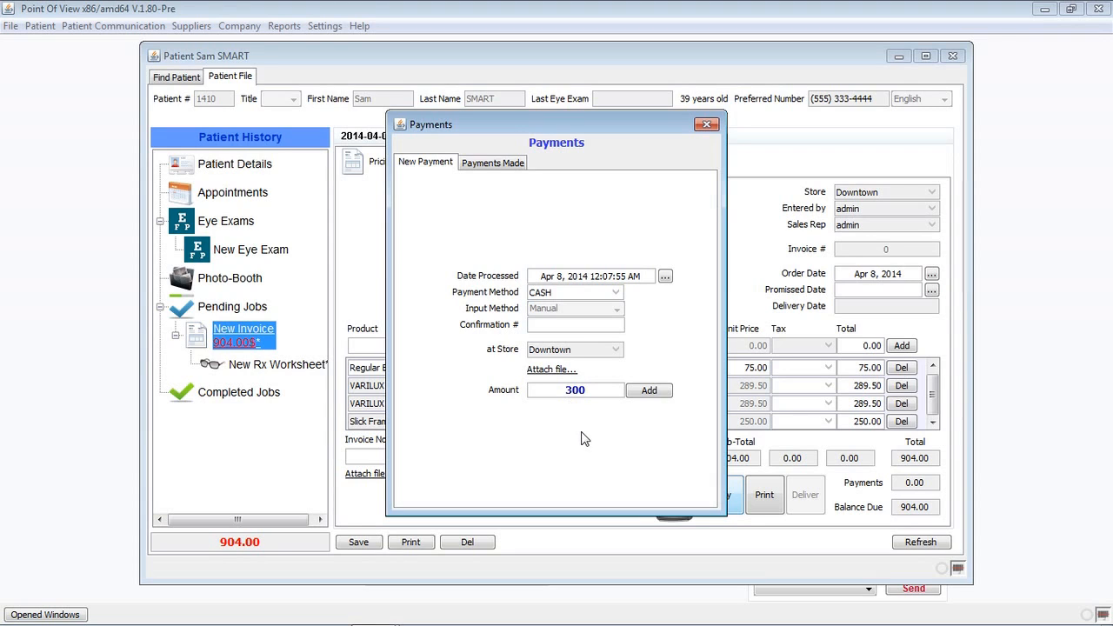
pyautogui.click(668, 391)
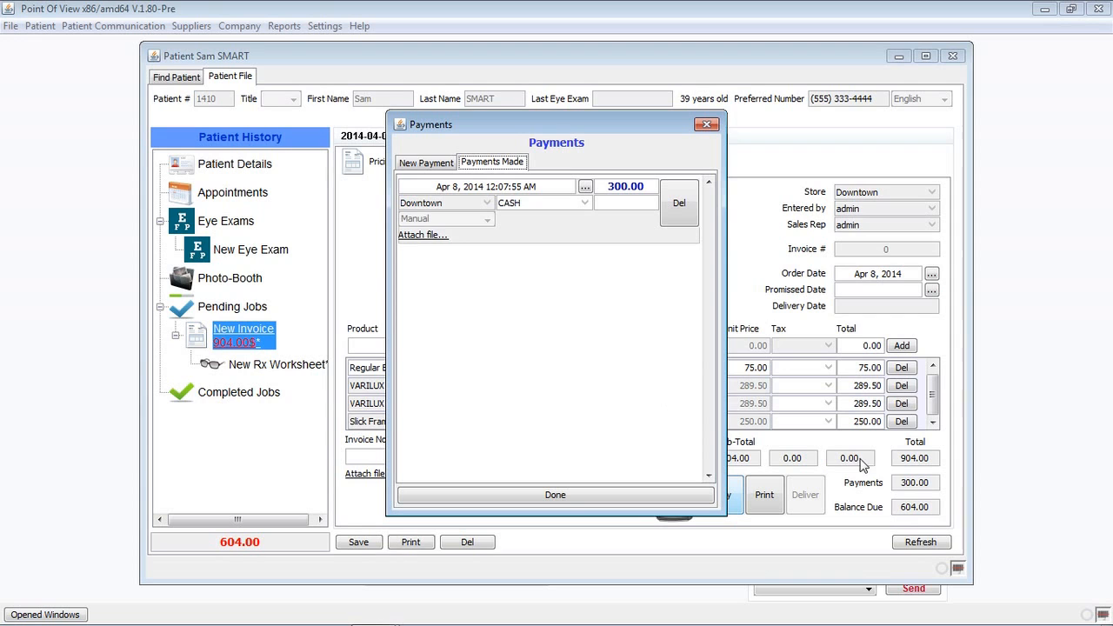
pyautogui.click(598, 496)
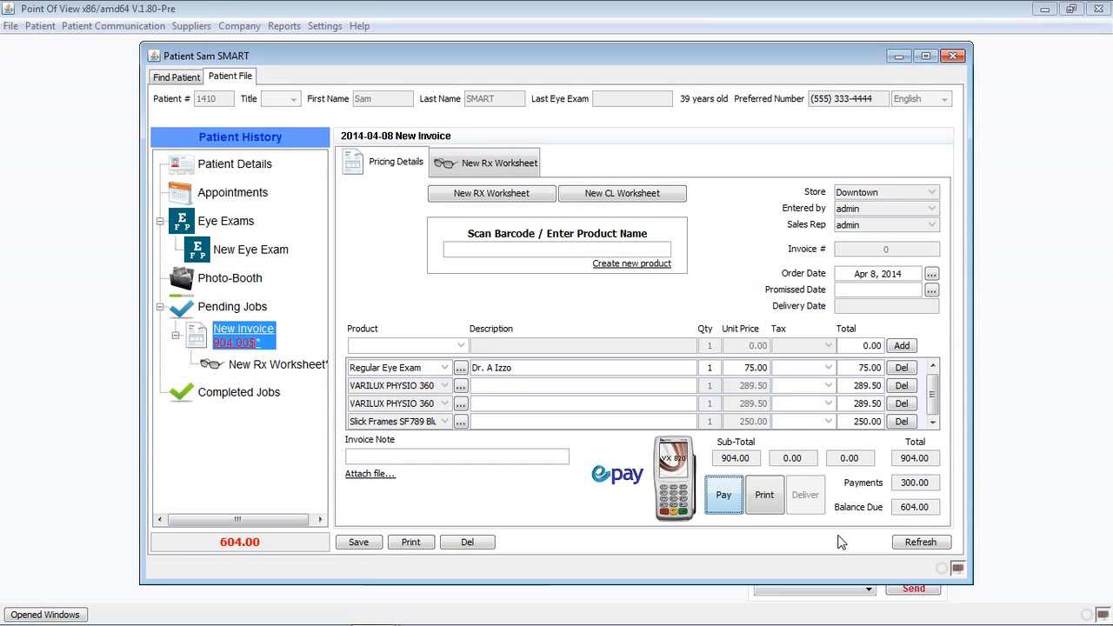
pyautogui.click(490, 165)
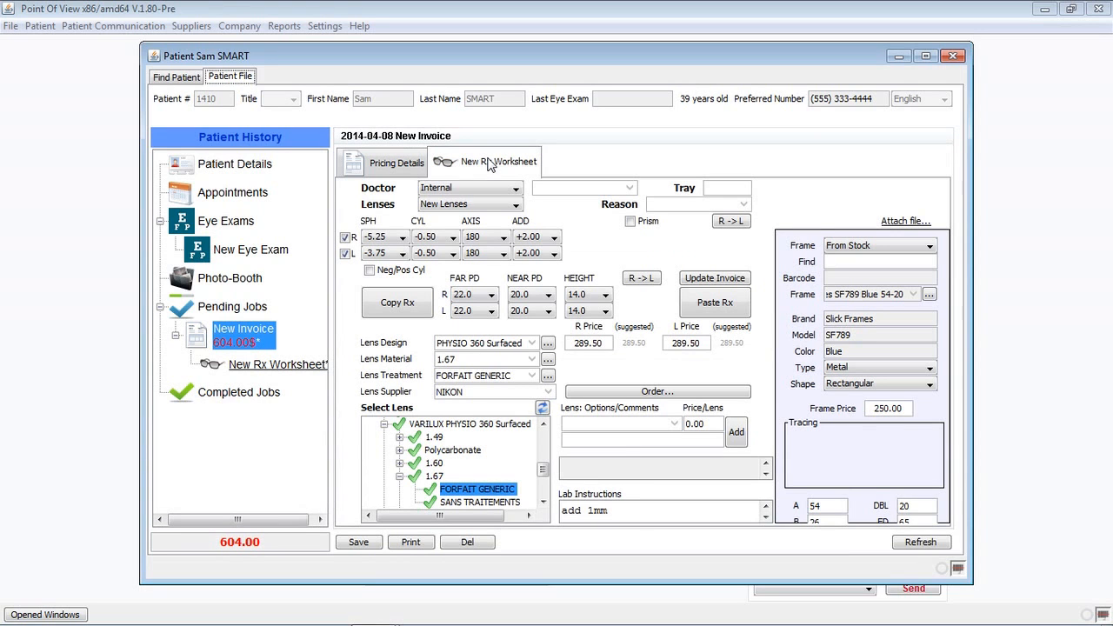
# Print the Invoice/Worksheet version through PDFCreator, saving it as myPOV-Rx1501 on the Desktop.
pyautogui.click(416, 544)
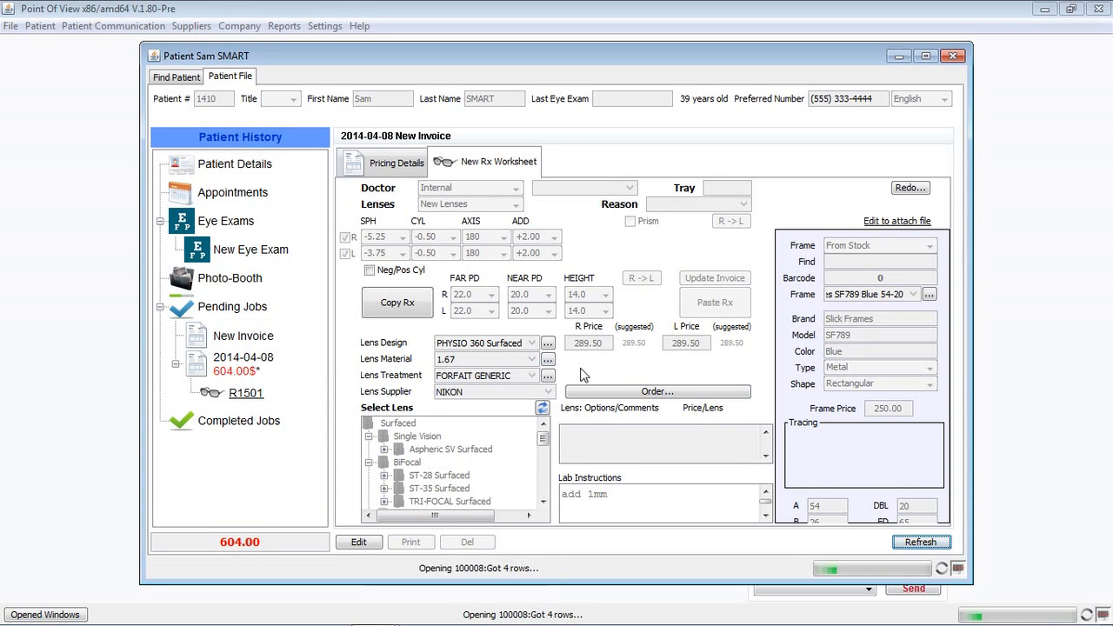
pyautogui.click(581, 381)
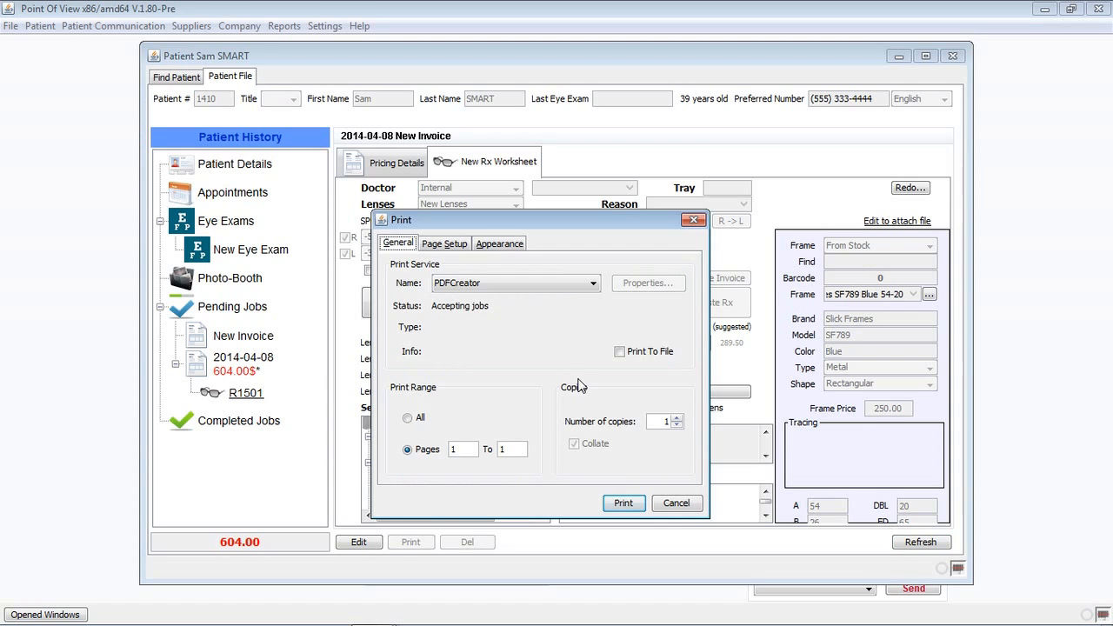
pyautogui.click(630, 503)
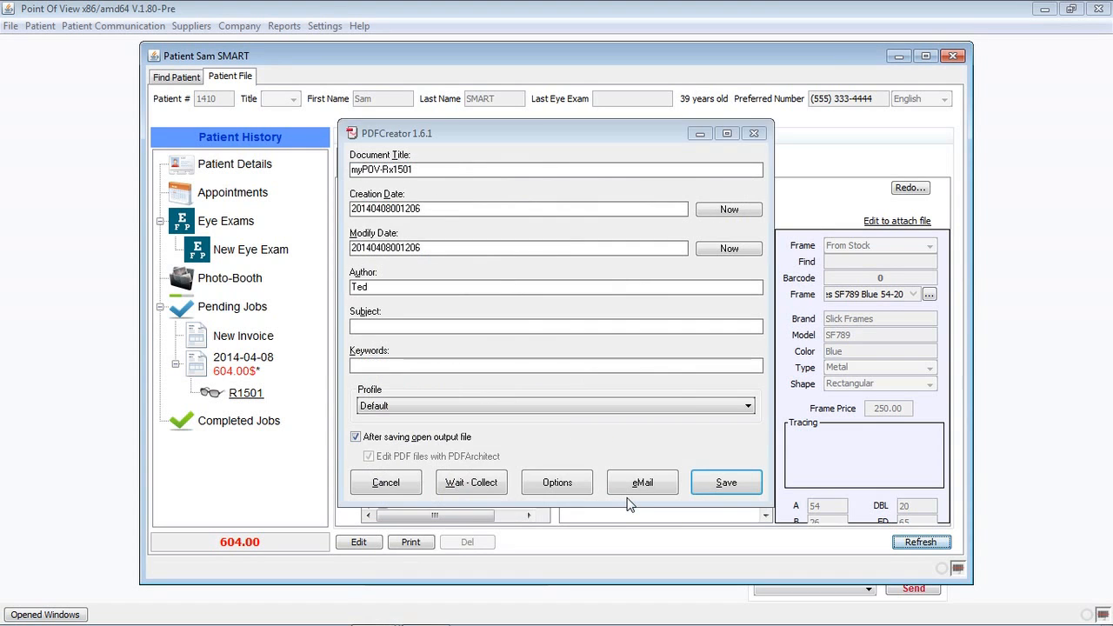
pyautogui.click(727, 484)
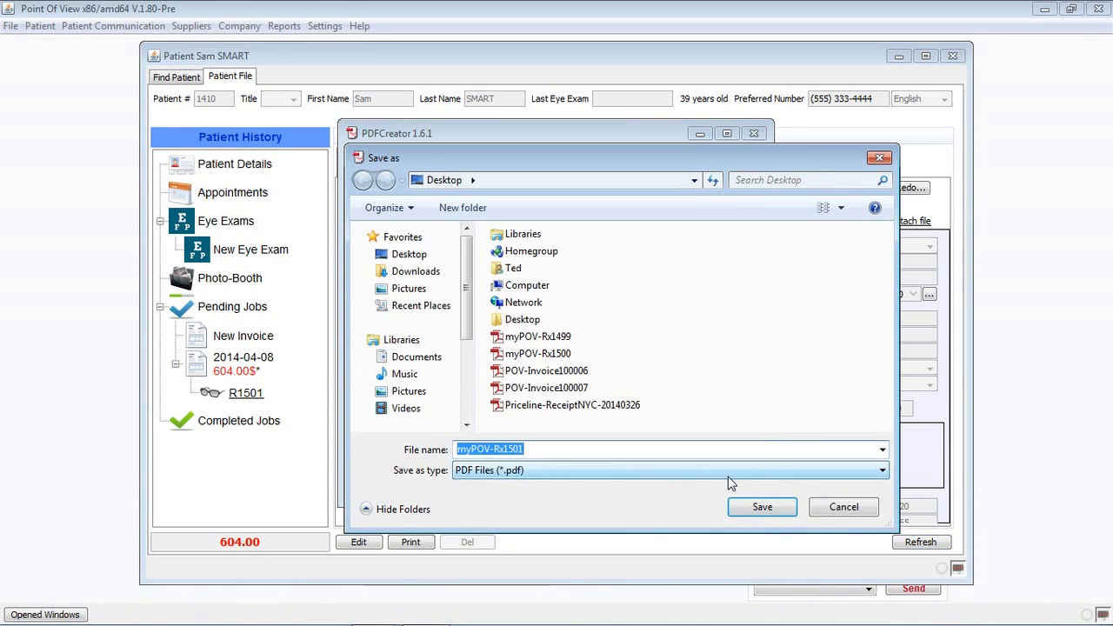
pyautogui.click(761, 506)
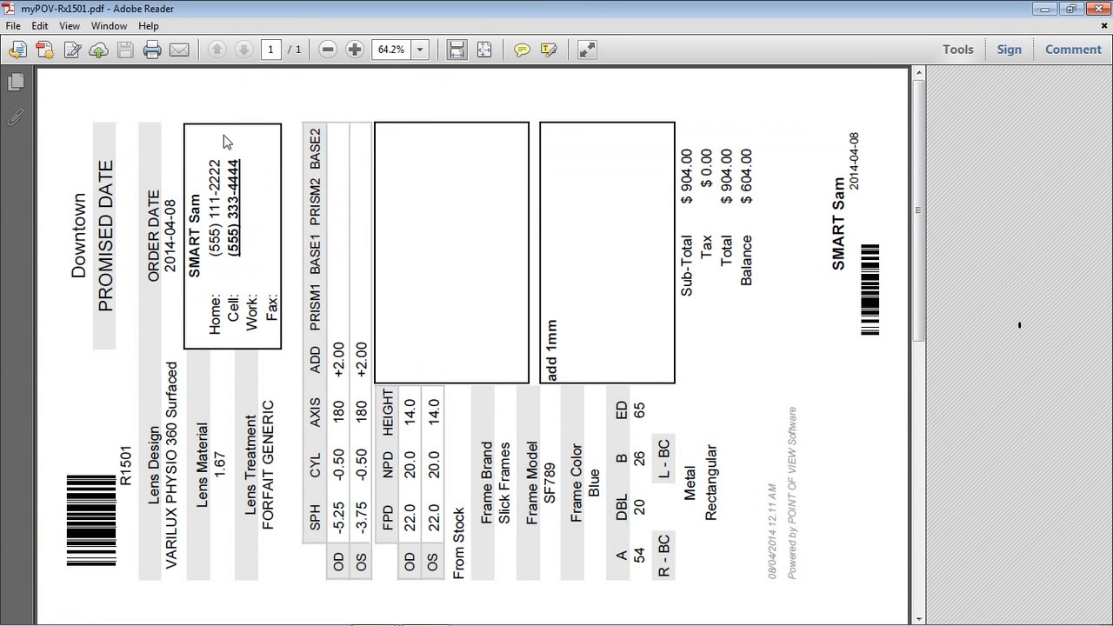
# Rotate the PDF page view clockwise so it reads upright.
pyautogui.click(75, 31)
pyautogui.moveTo(83, 43)
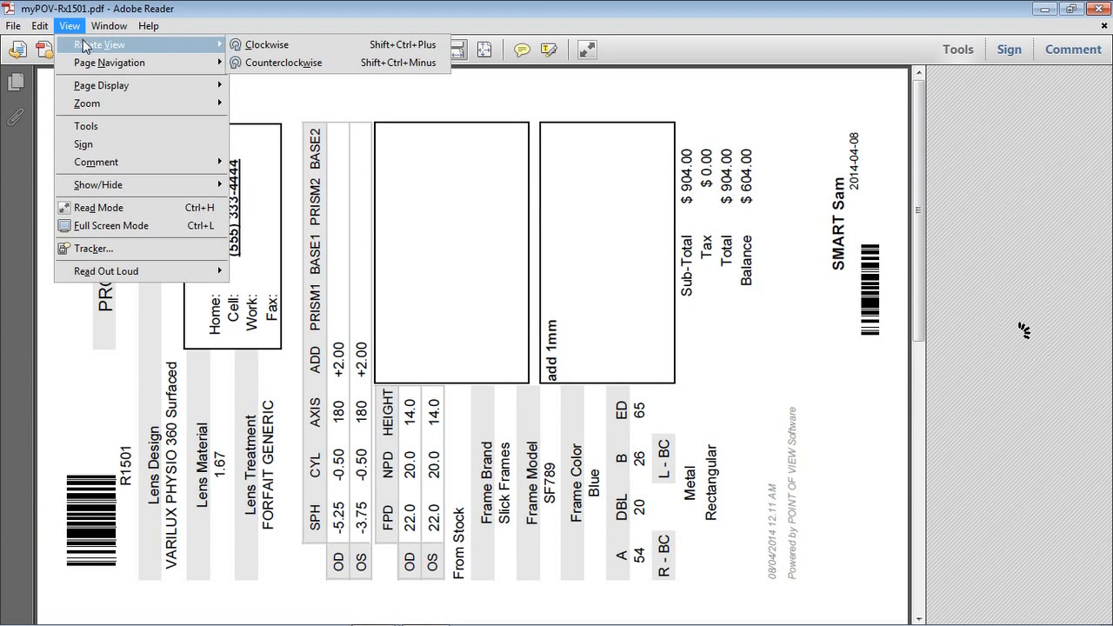
pyautogui.click(277, 46)
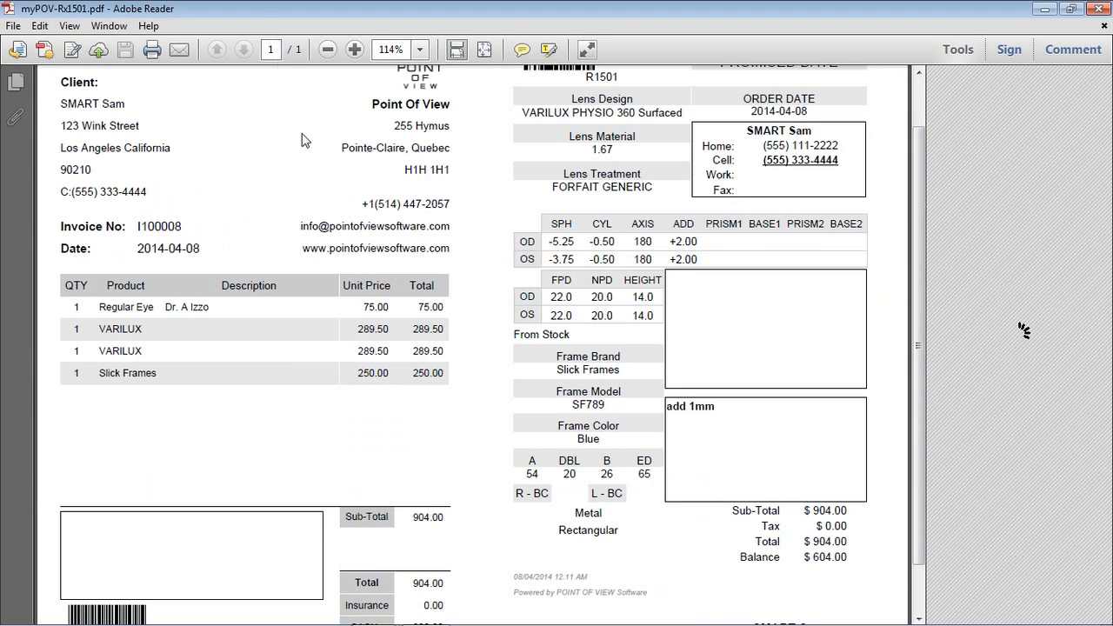
# Review the invoice and worksheet totals showing 604.00 due, then close Adobe Reader.
pyautogui.scroll(2, 348, 325)
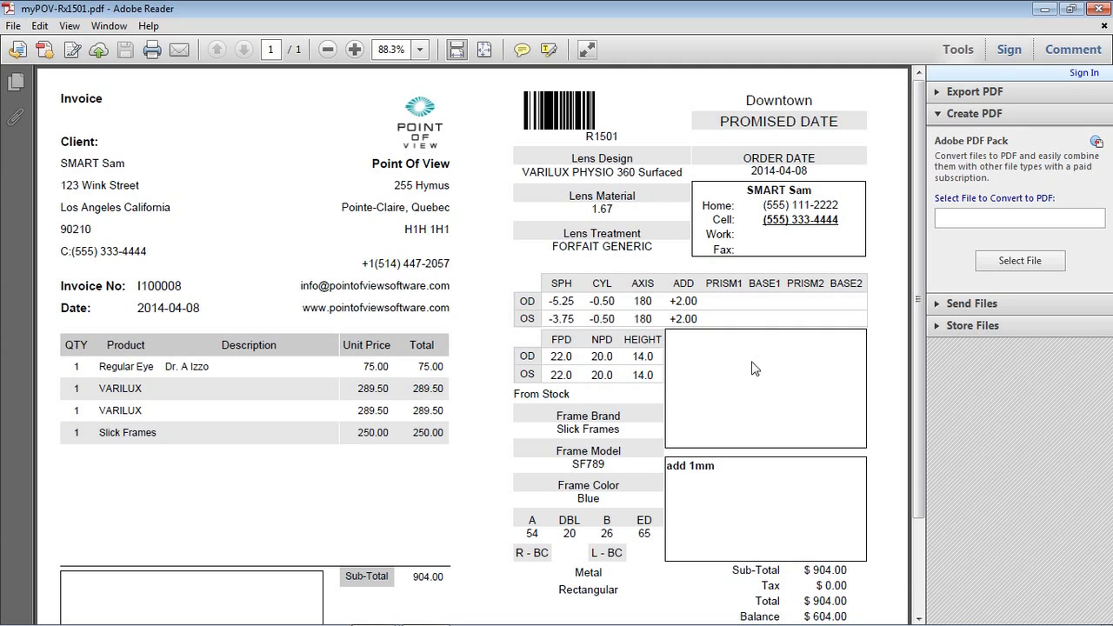
pyautogui.scroll(-3, 638, 366)
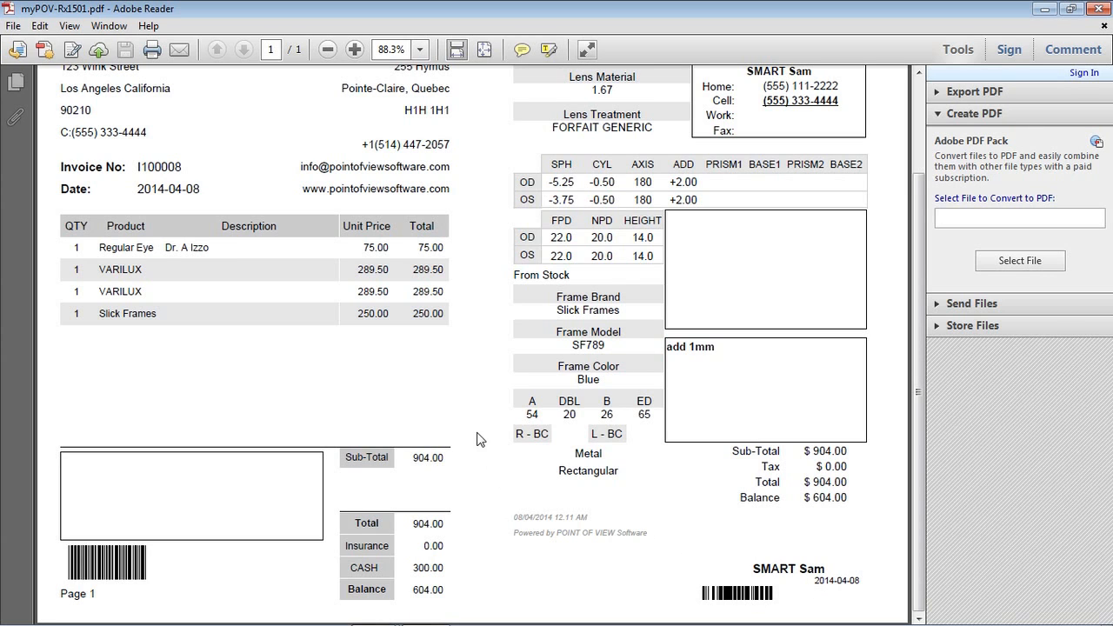
pyautogui.scroll(3, 477, 439)
pyautogui.scroll(-3, 479, 442)
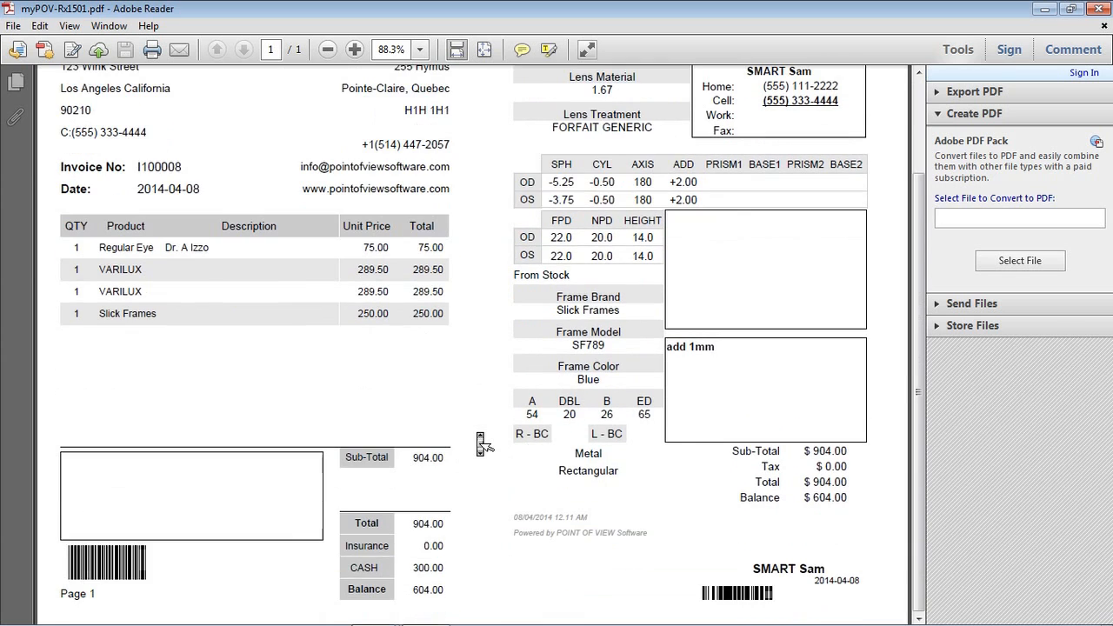
pyautogui.scroll(3, 480, 444)
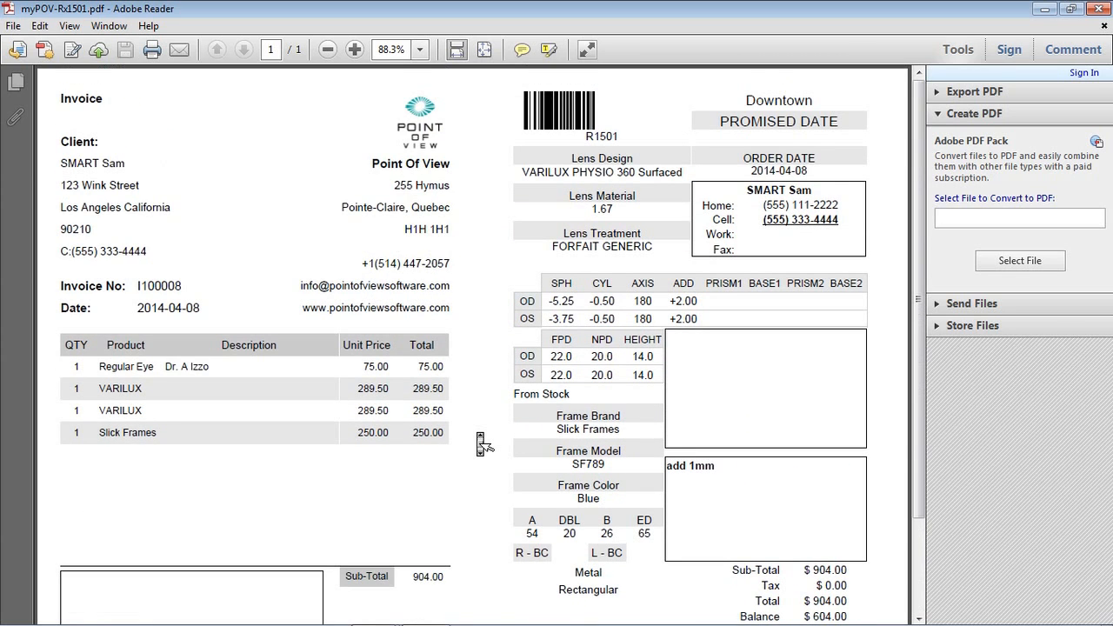
pyautogui.scroll(-3, 480, 443)
pyautogui.scroll(3, 479, 441)
pyautogui.click(1101, 9)
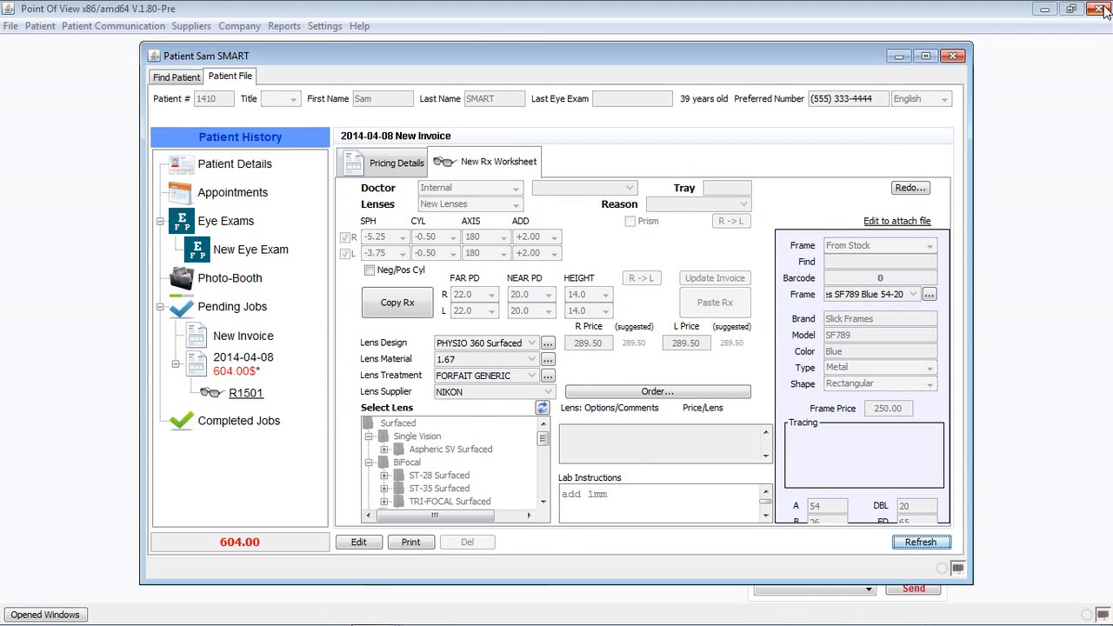
# Close the patient file, browse and dismiss the Reports menu, and type 'Call us' as feedback.
pyautogui.click(953, 56)
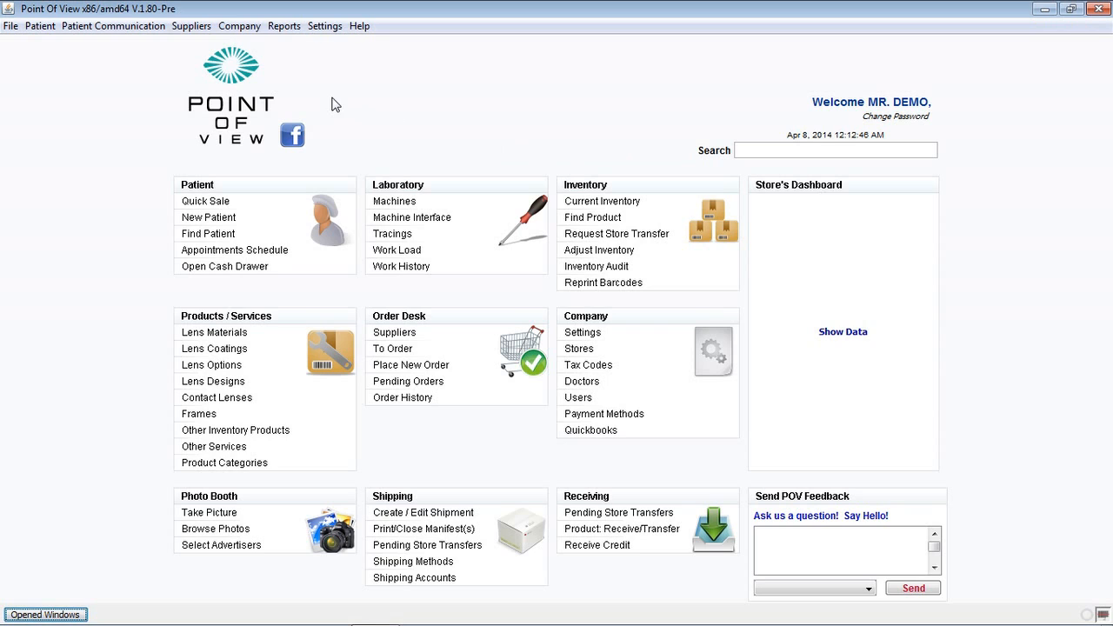
pyautogui.click(286, 28)
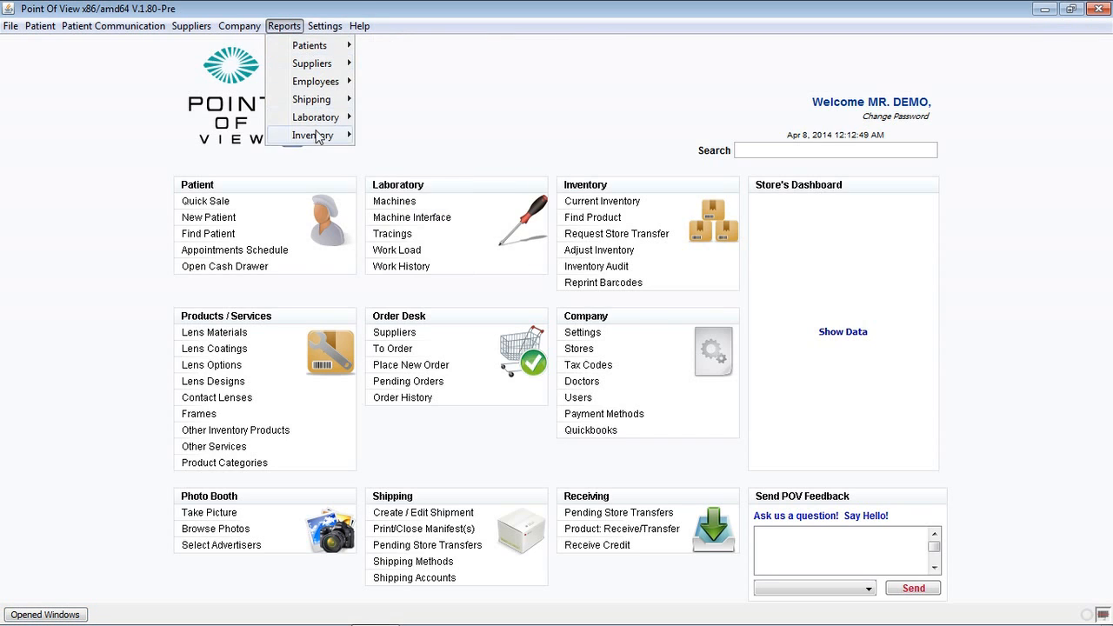
pyautogui.moveTo(318, 138)
pyautogui.moveTo(393, 157)
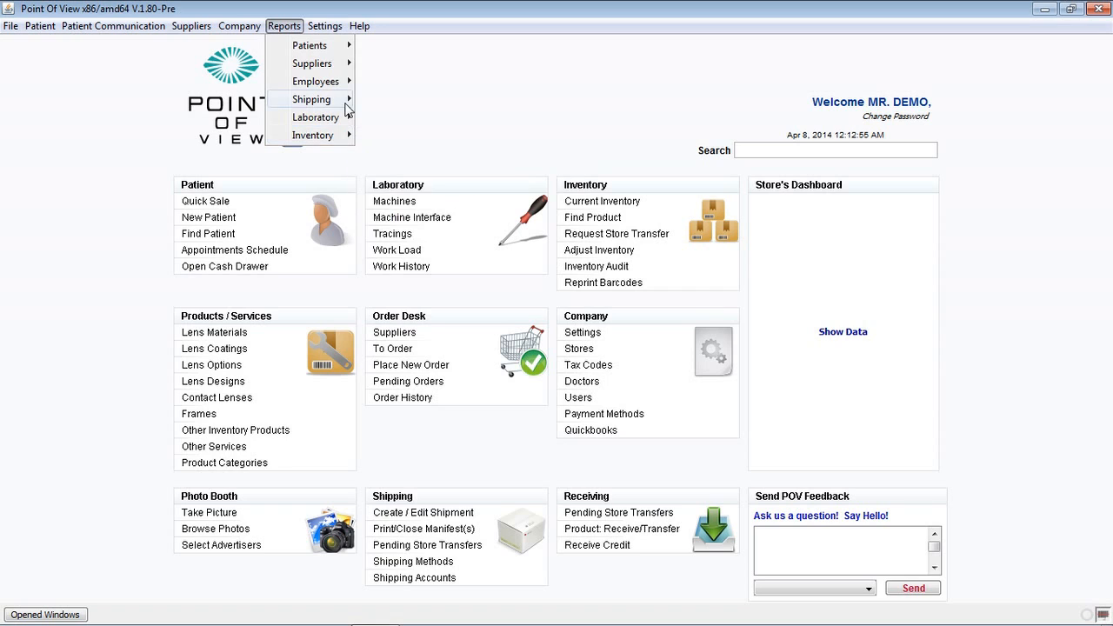
pyautogui.moveTo(325, 49)
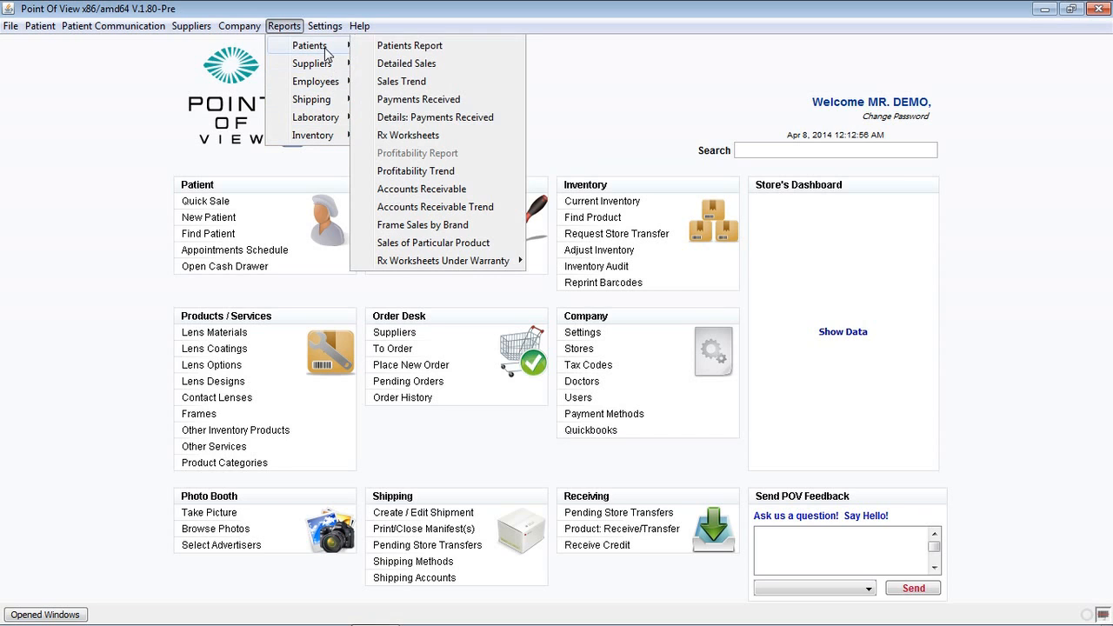
pyautogui.click(603, 113)
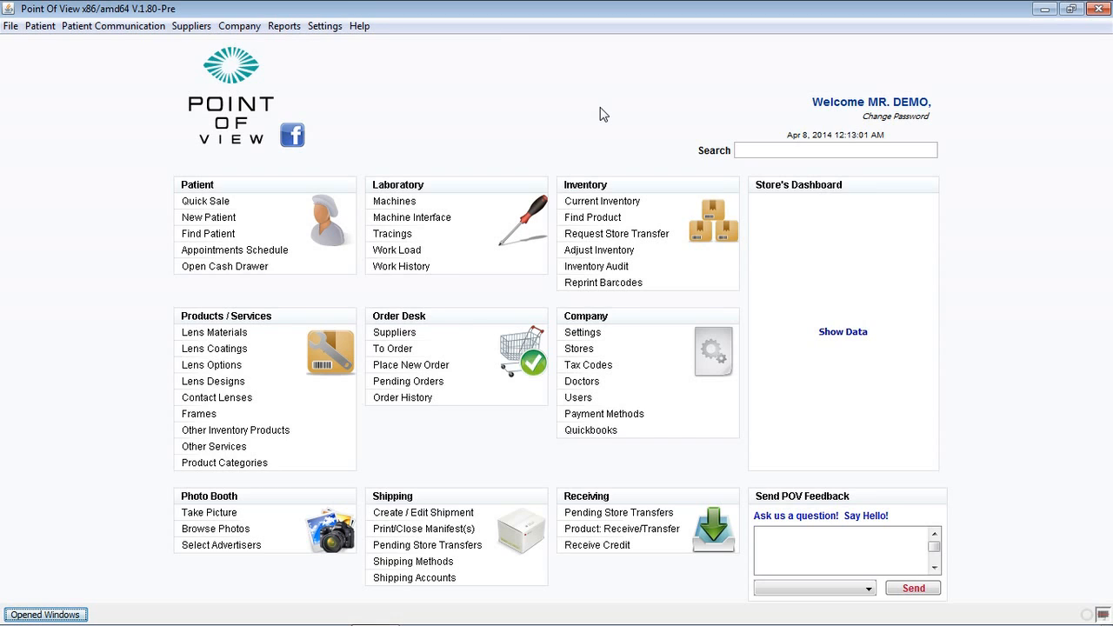
pyautogui.click(800, 553)
pyautogui.write('Call us')
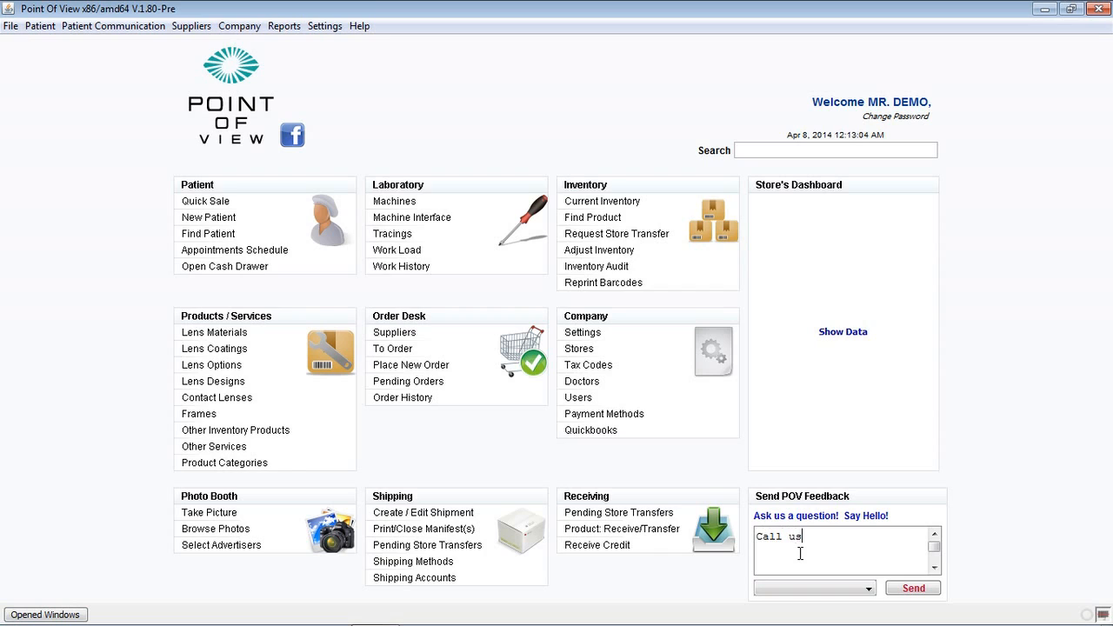